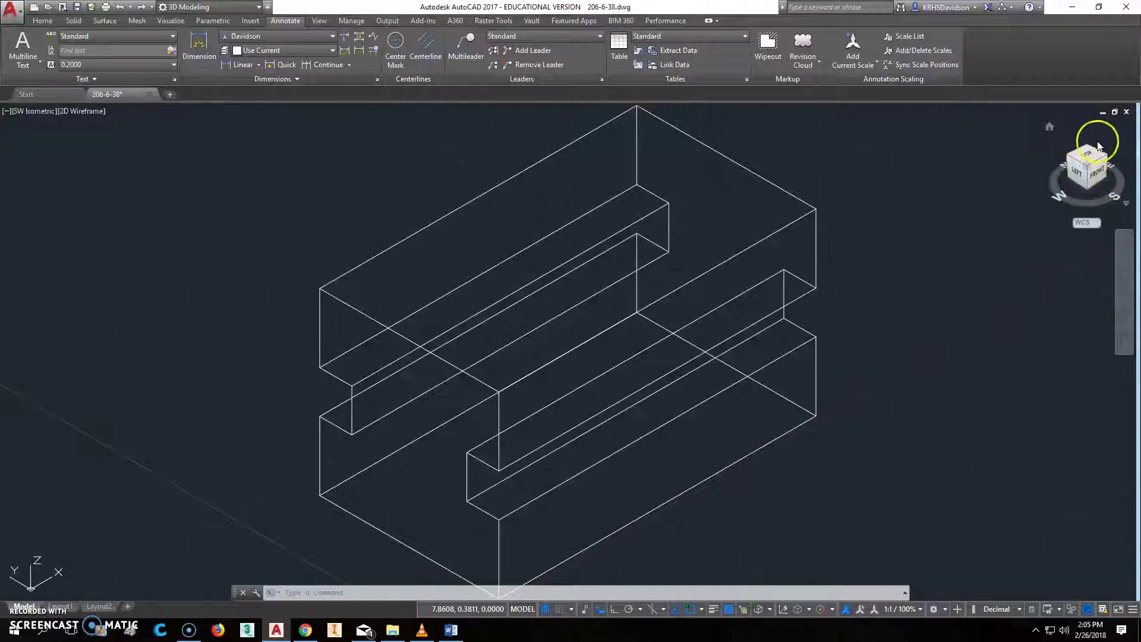
- Inspect the model from the front, top and right views, then orbit it to an isometric view
left_click(1097, 173)
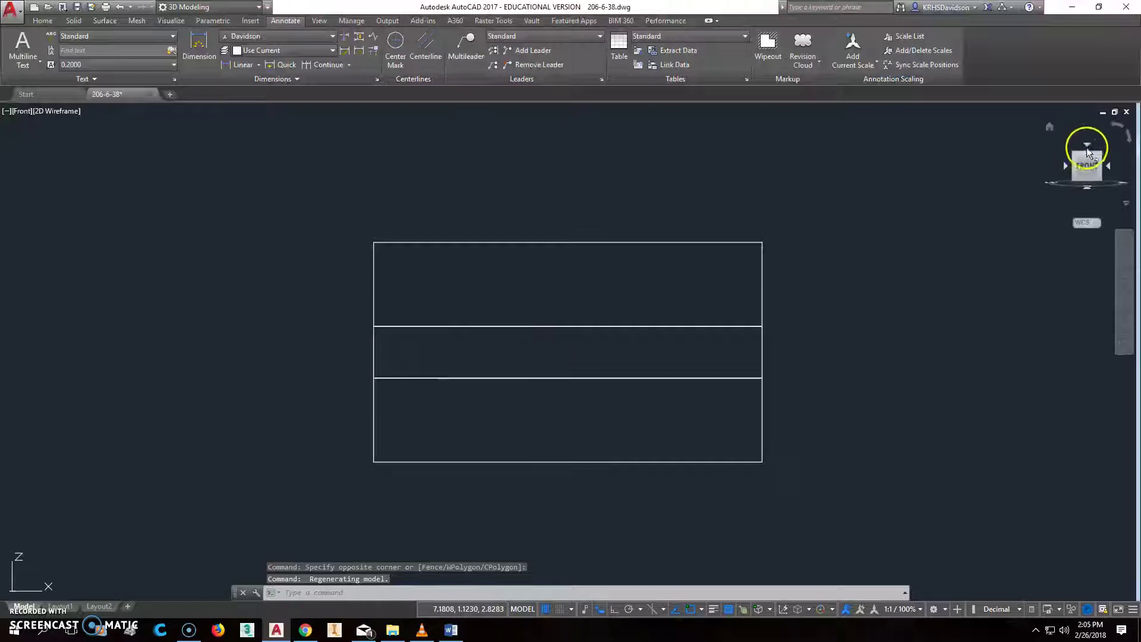
left_click(1087, 147)
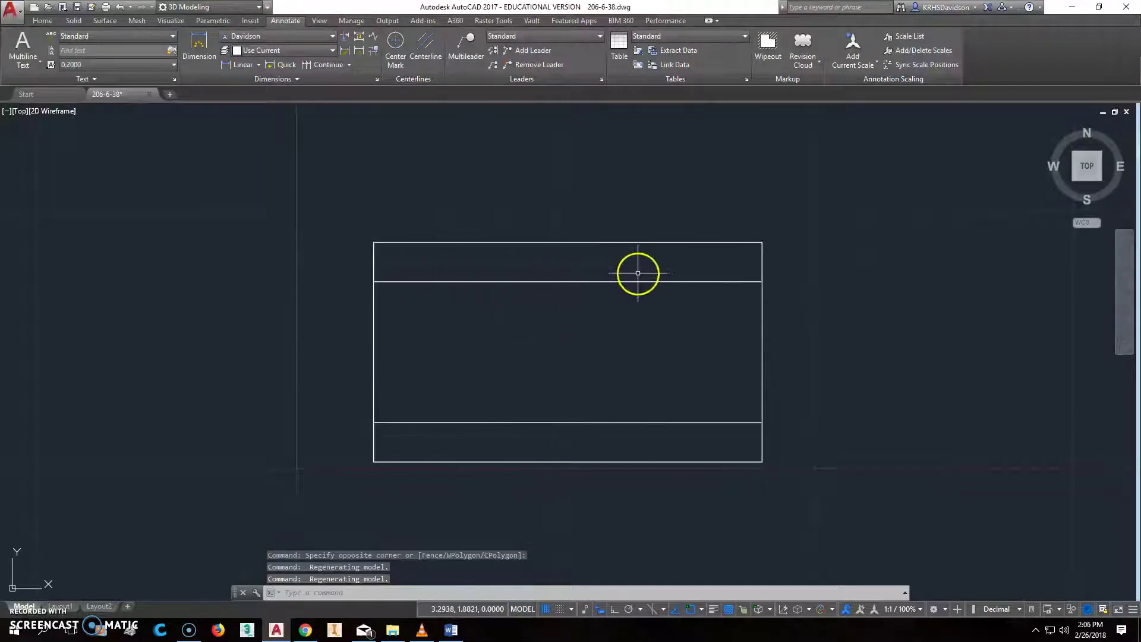
left_click(1107, 165)
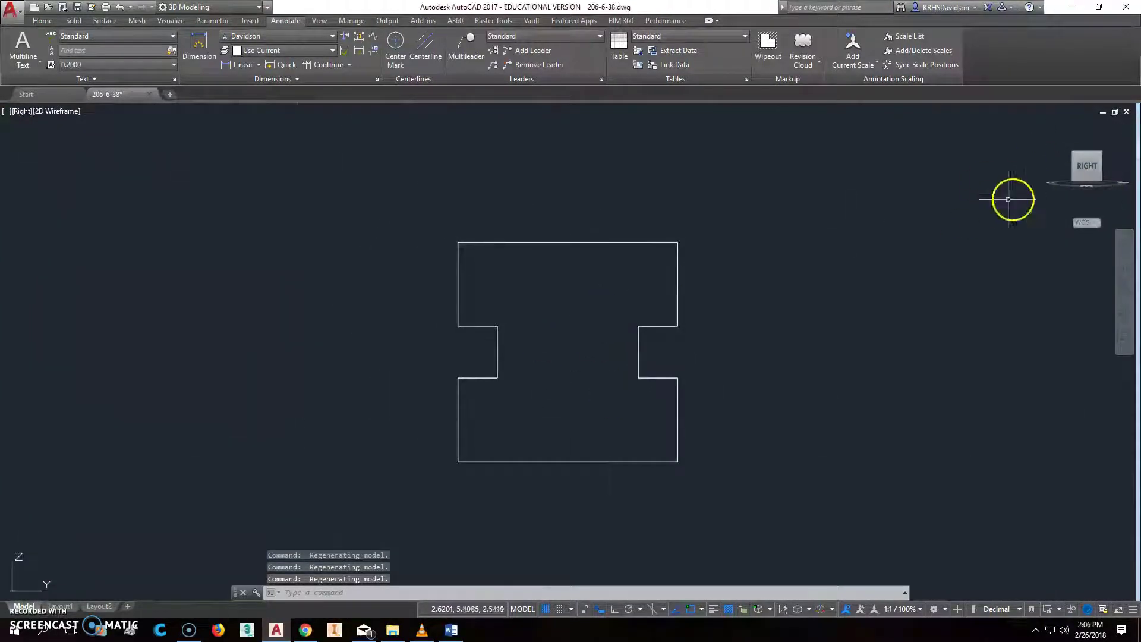
left_click(1069, 169)
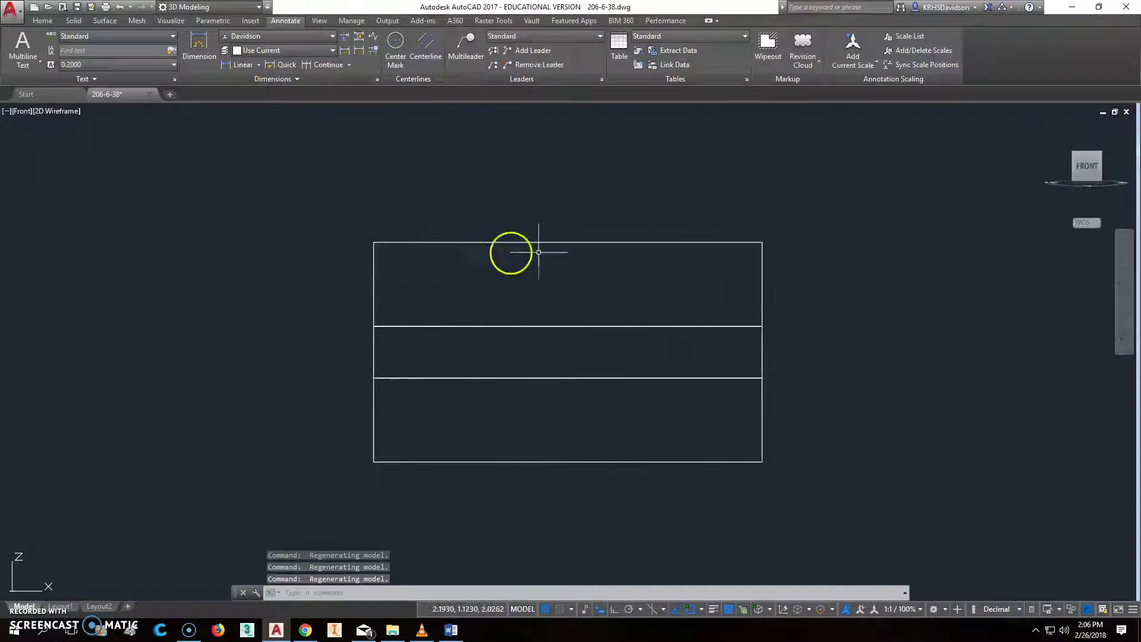
left_click(1087, 147)
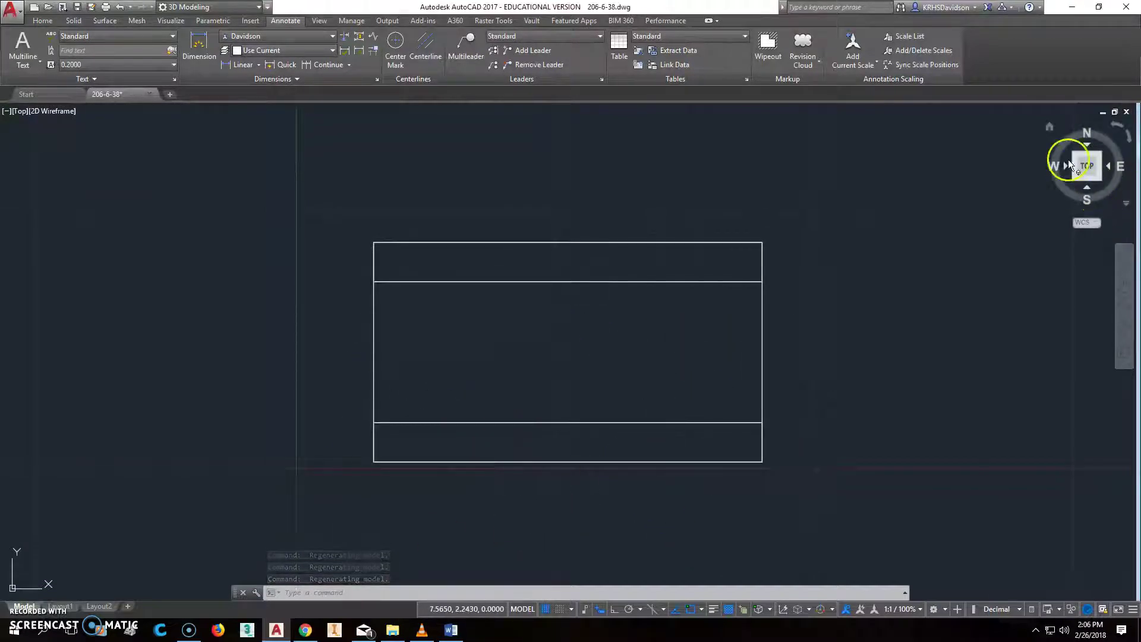
left_click_drag(1068, 159, 1121, 155)
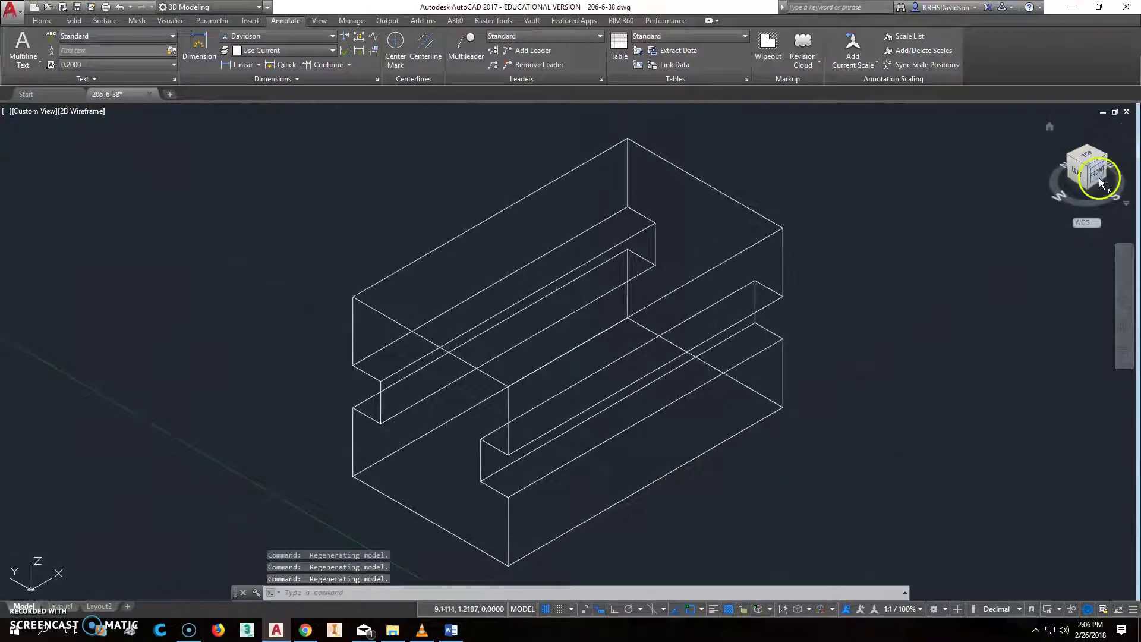
- Switch to Layout1 and erase its existing viewport
left_click(70, 607)
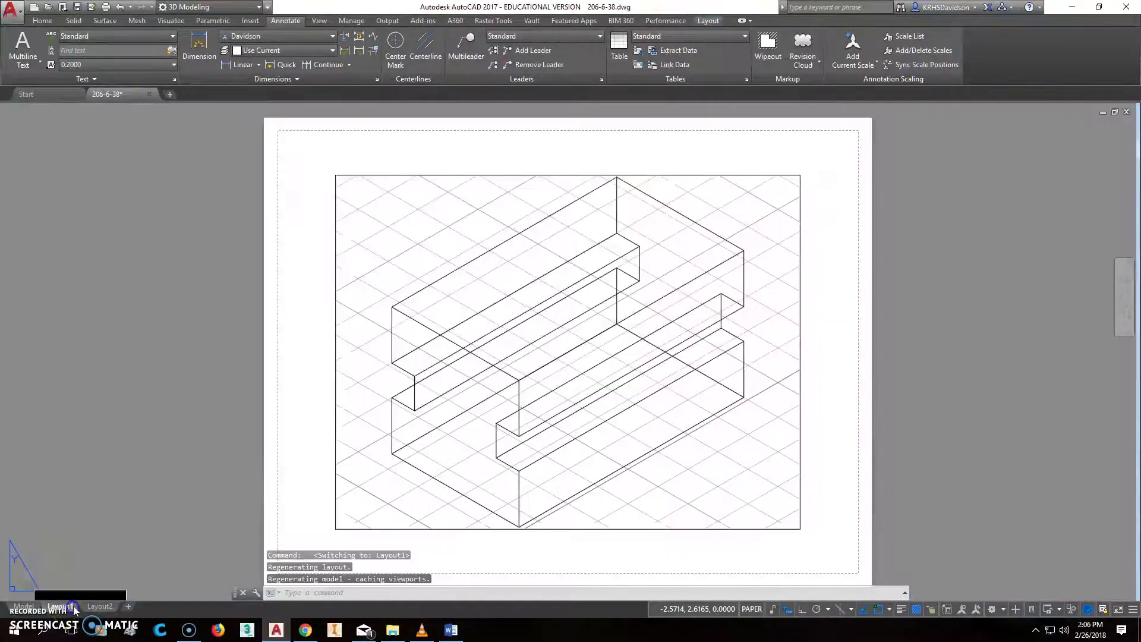
left_click(582, 528)
key("Delete")
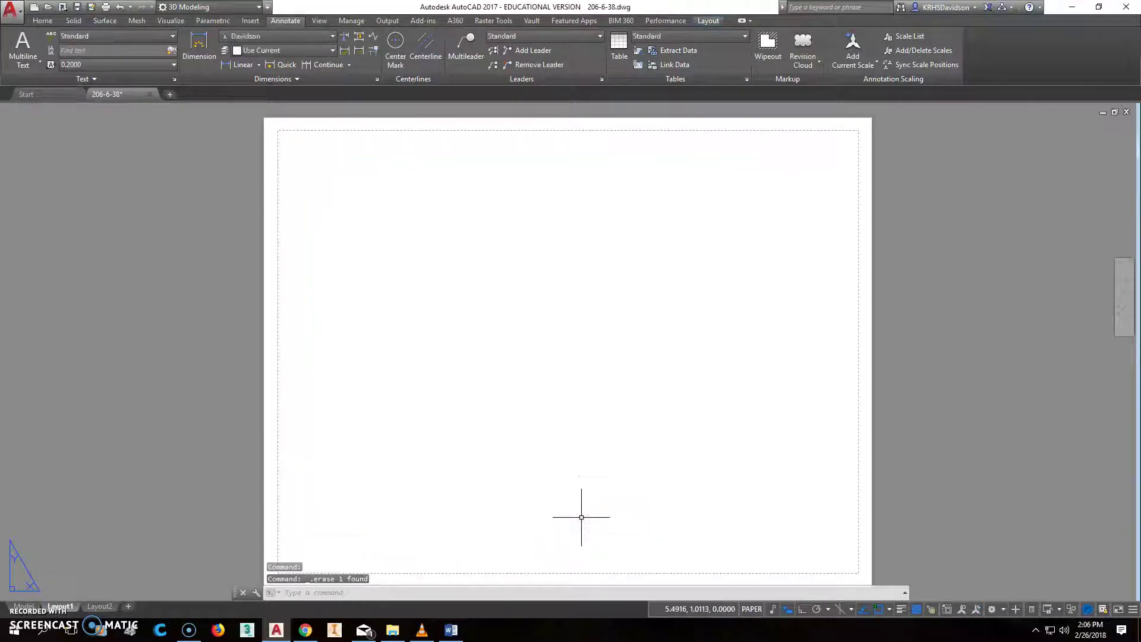
- Place a front base view from model space at the sheet's lower left
left_click(320, 22)
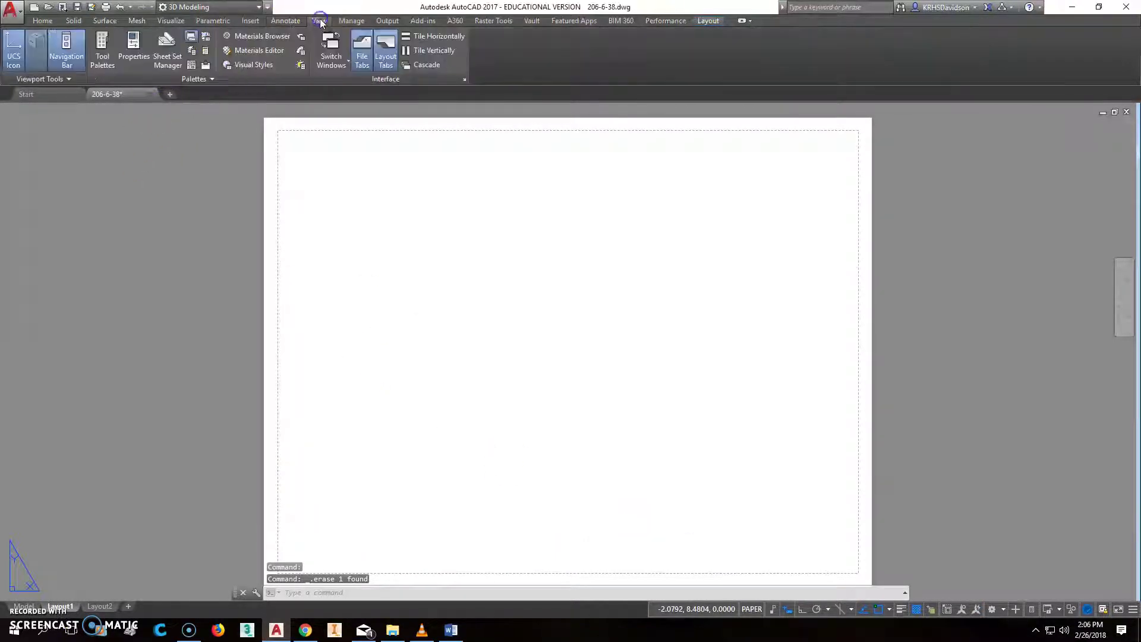
left_click(708, 21)
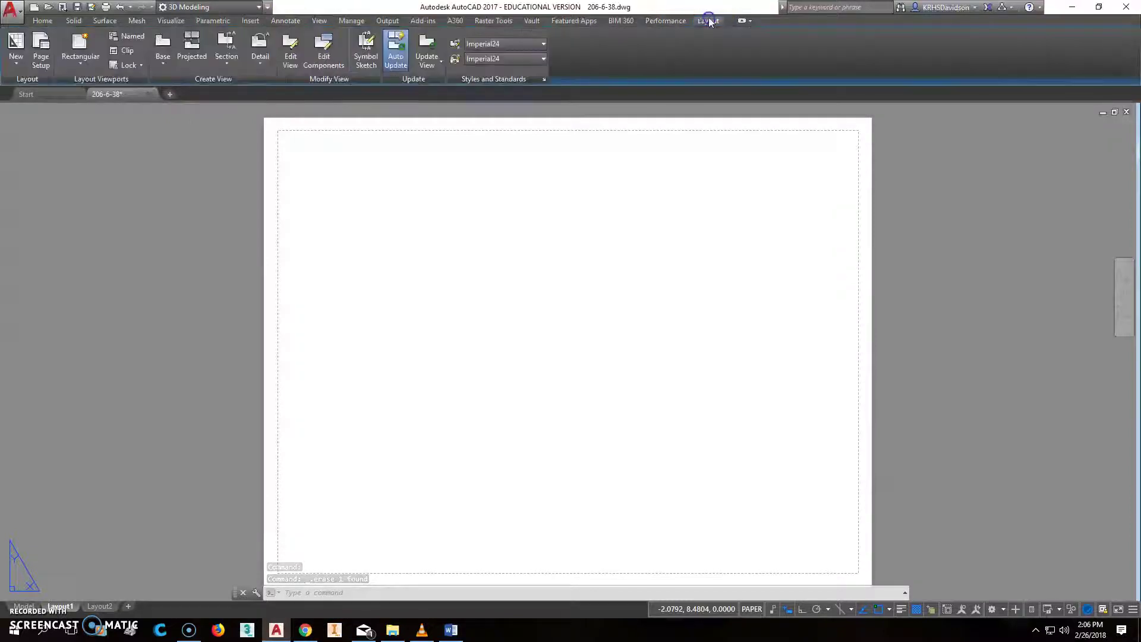
left_click(162, 44)
left_click(184, 83)
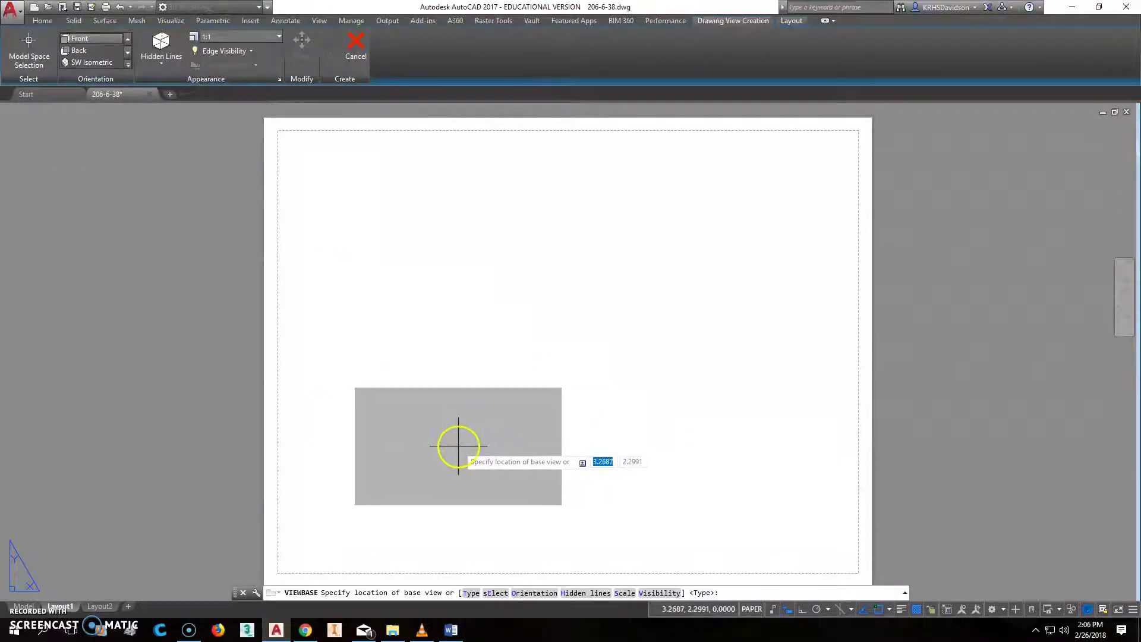
left_click(458, 446)
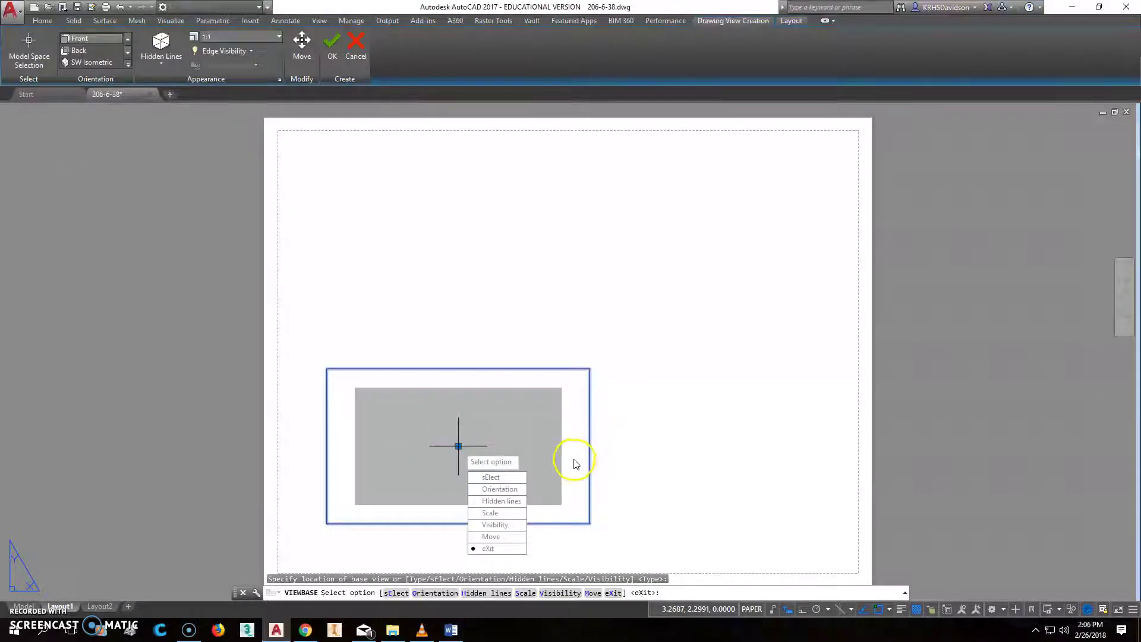
right_click(564, 459)
left_click(578, 273)
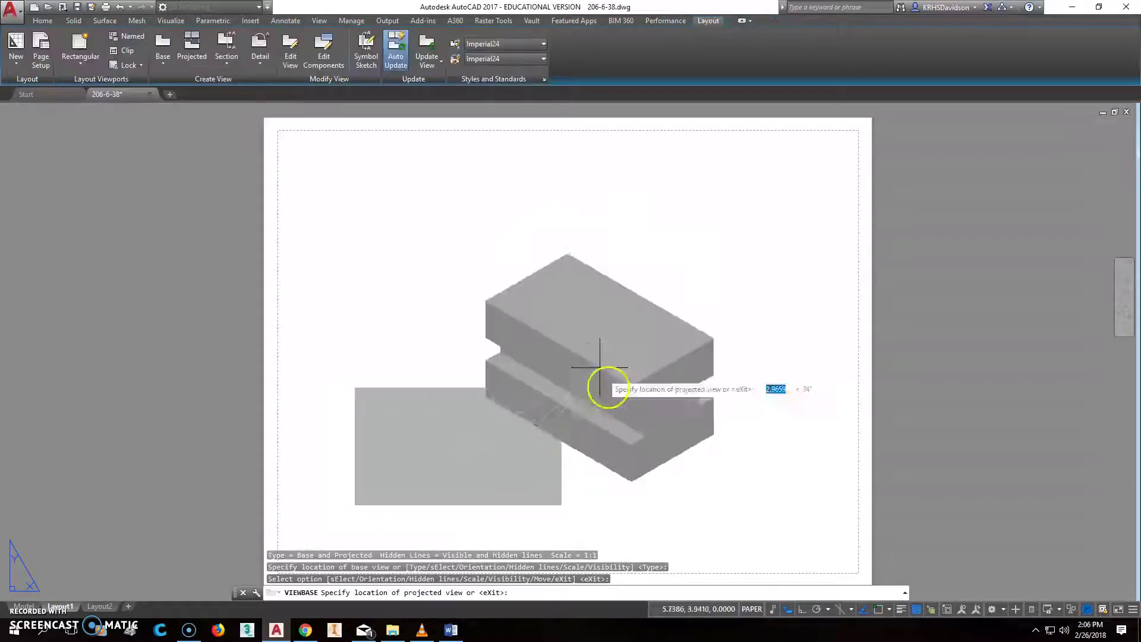
- Project right side, top and isometric views from the front view
left_click(737, 446)
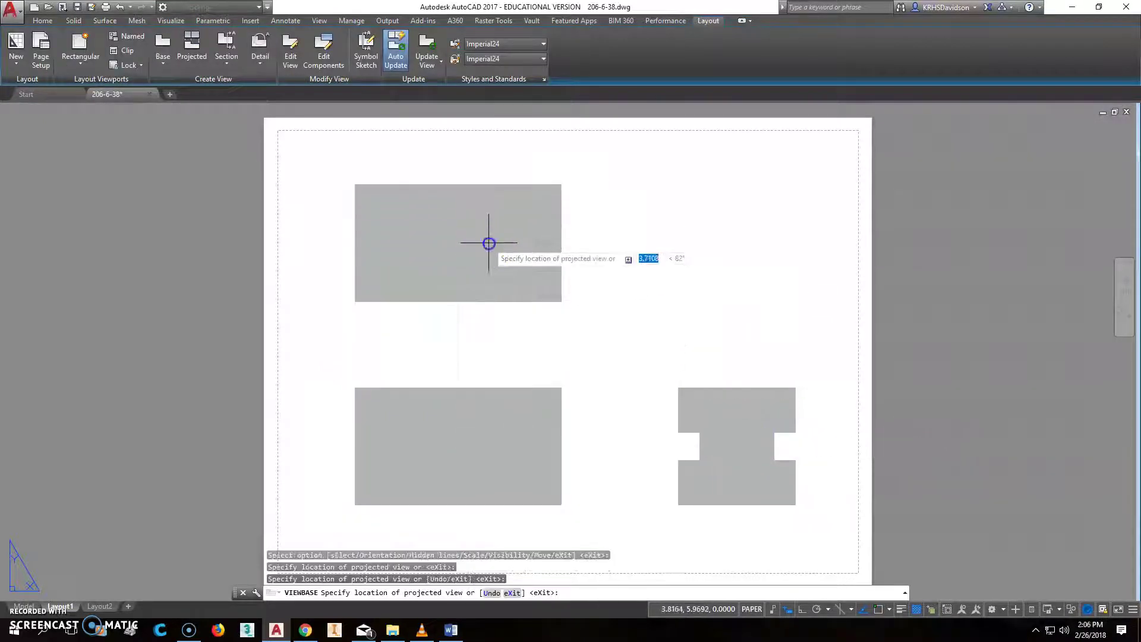
left_click(489, 243)
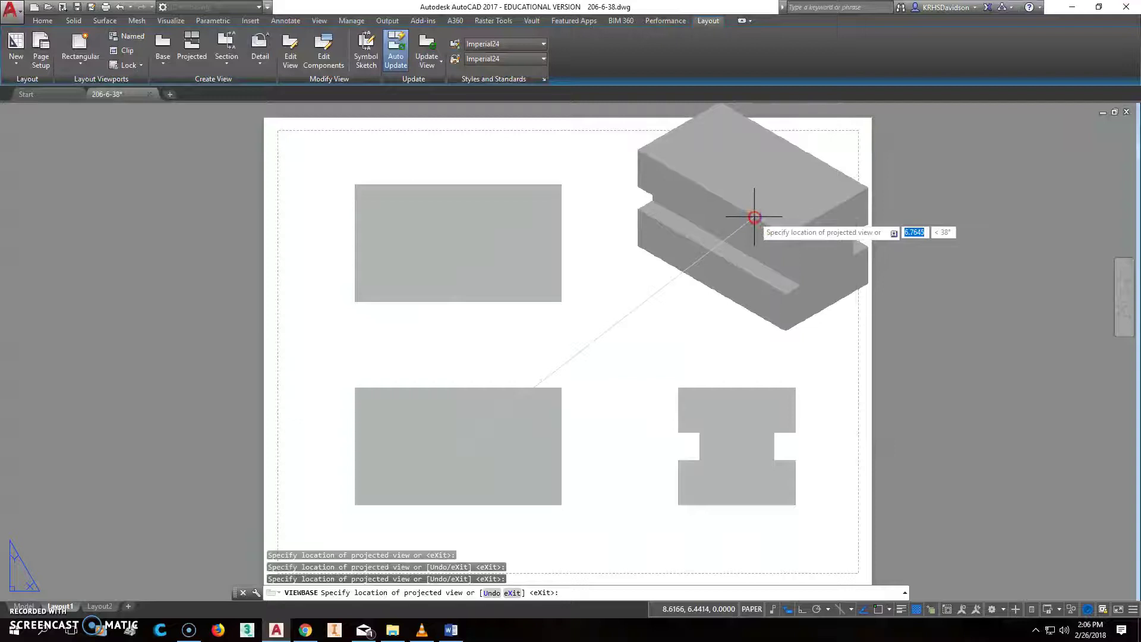
left_click(754, 217)
right_click(755, 217)
left_click(774, 221)
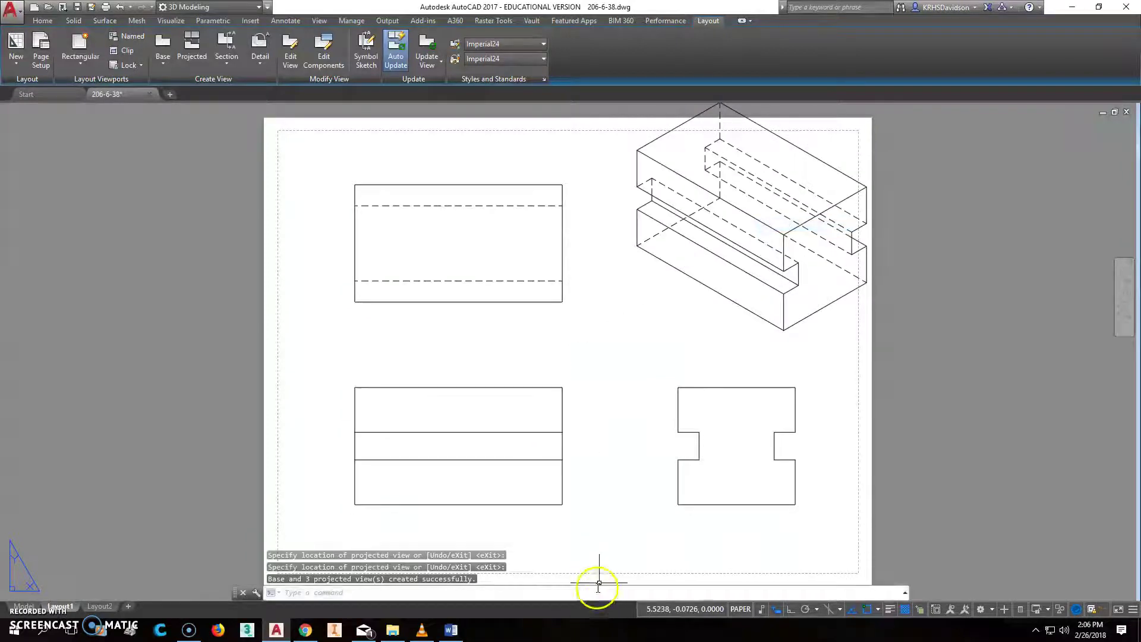
- Change the upper-right isometric view's scale to 1:2, leaving it in place
left_click(807, 331)
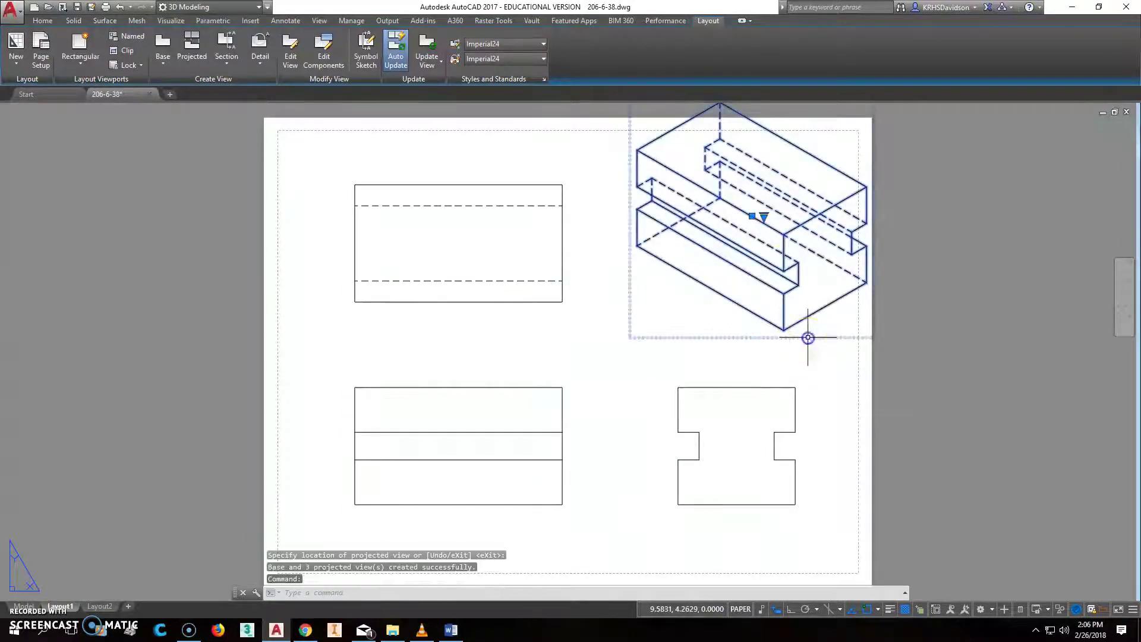
left_click(763, 217)
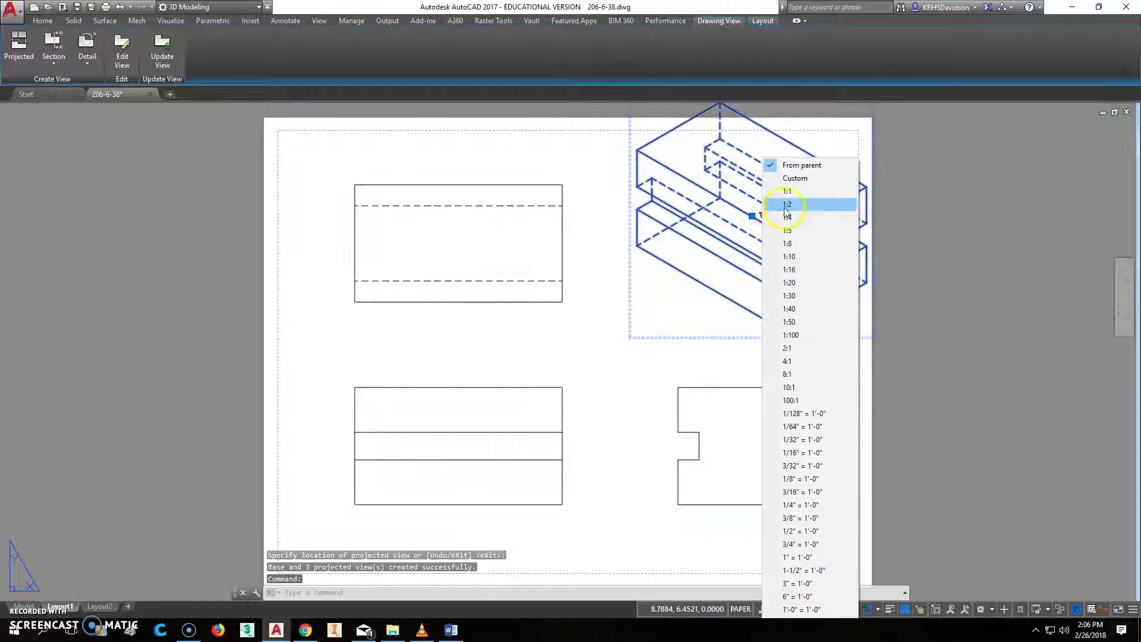
left_click(786, 205)
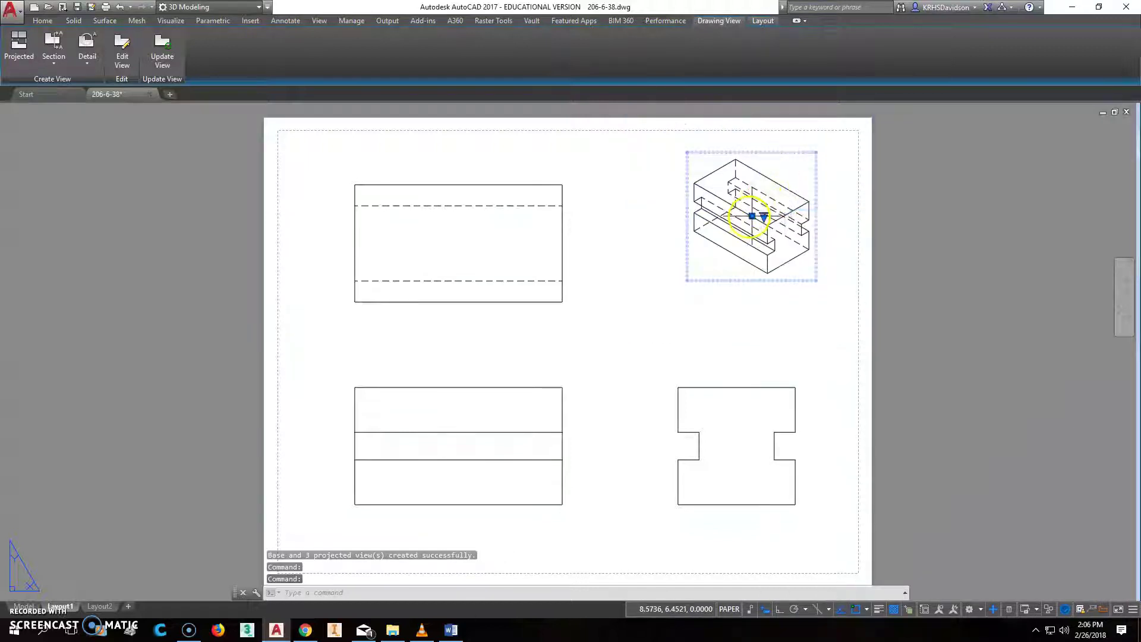
left_click(752, 216)
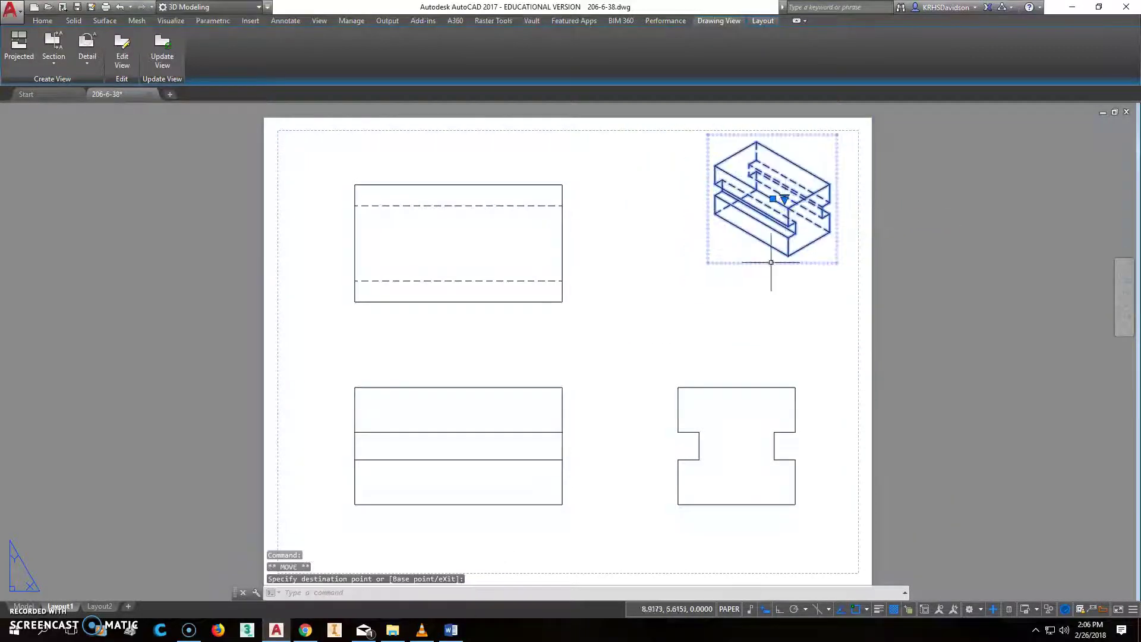
key("Escape")
key("Escape")
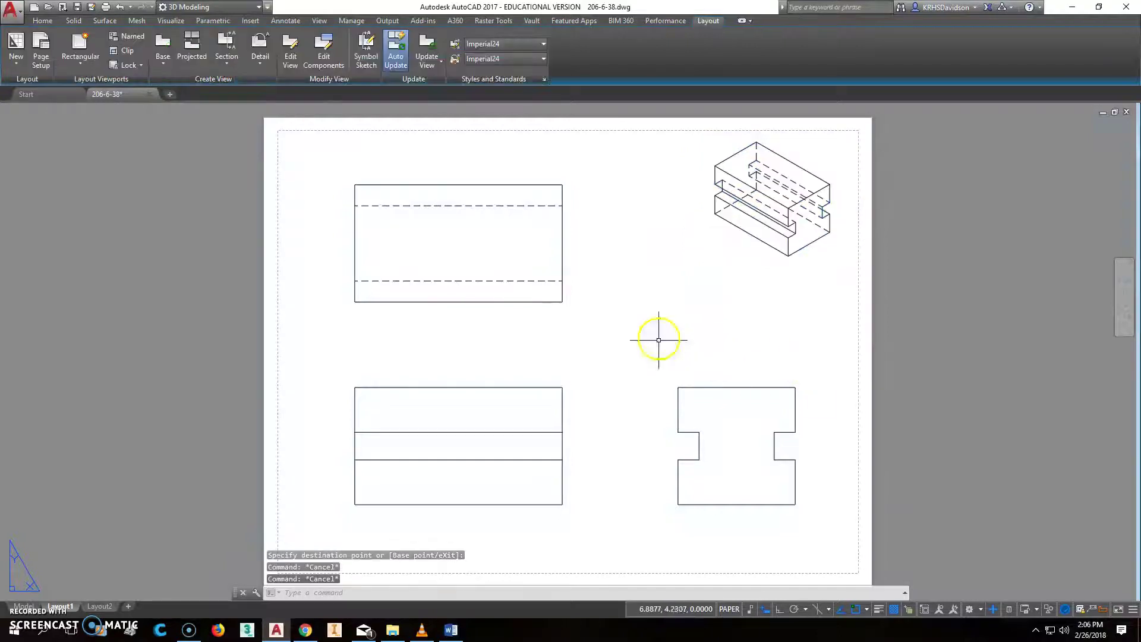
mouse_move(657, 333)
middle_mouse_down()
mouse_move(721, 345)
mouse_move(665, 354)
middle_mouse_up()
left_click(380, 217)
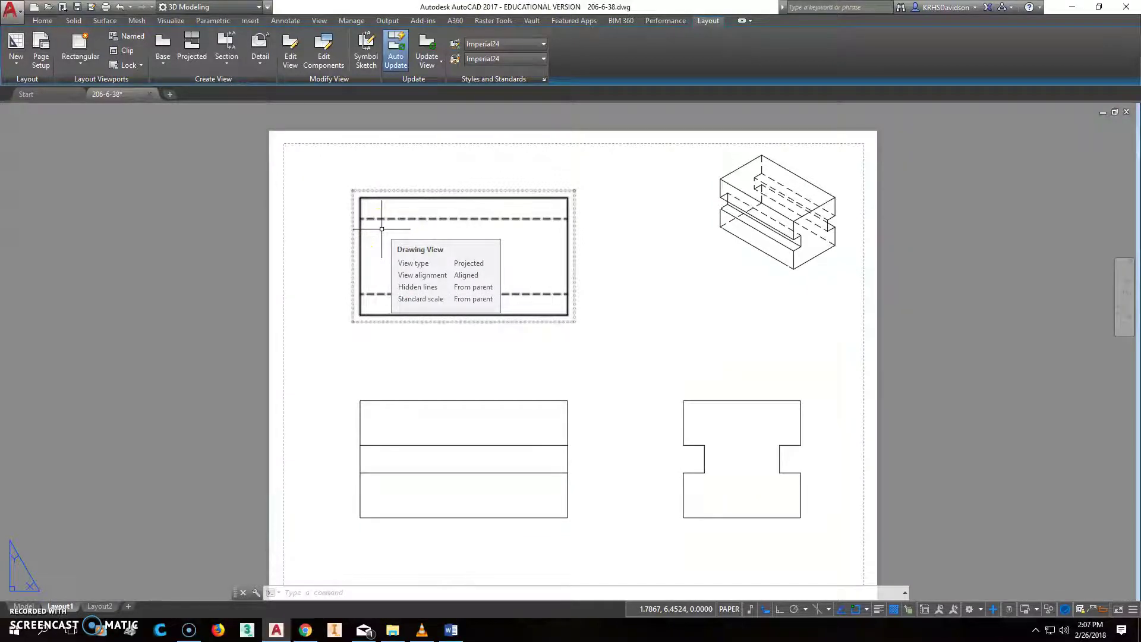
key("Escape")
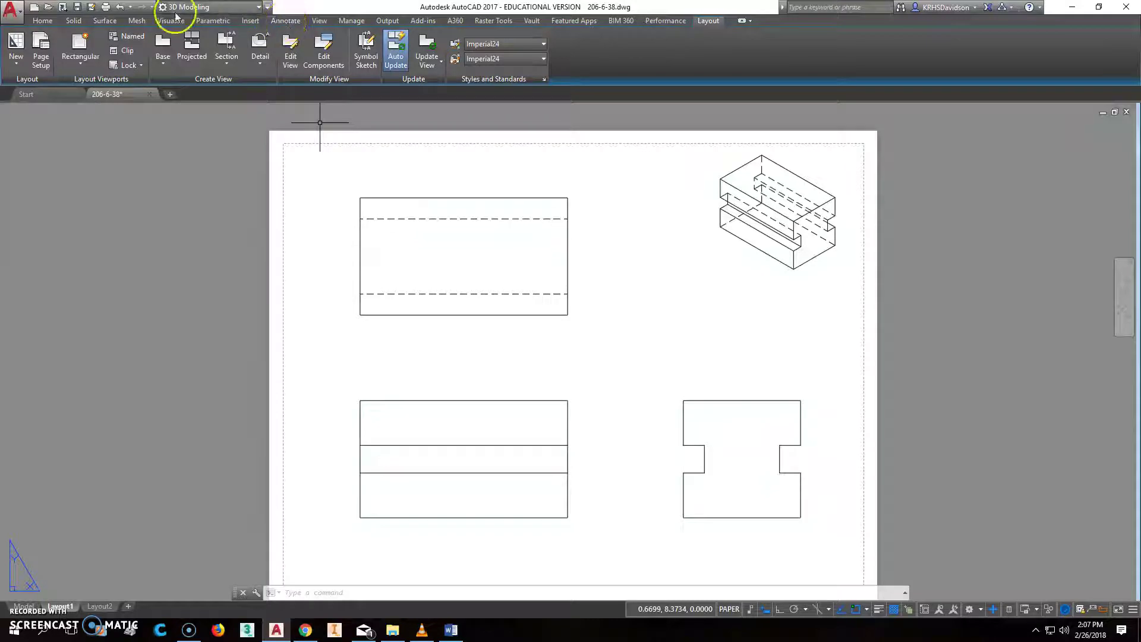
- Dimension the top view with a 3.75 width above it and 2.12 depth to its left
left_click(287, 21)
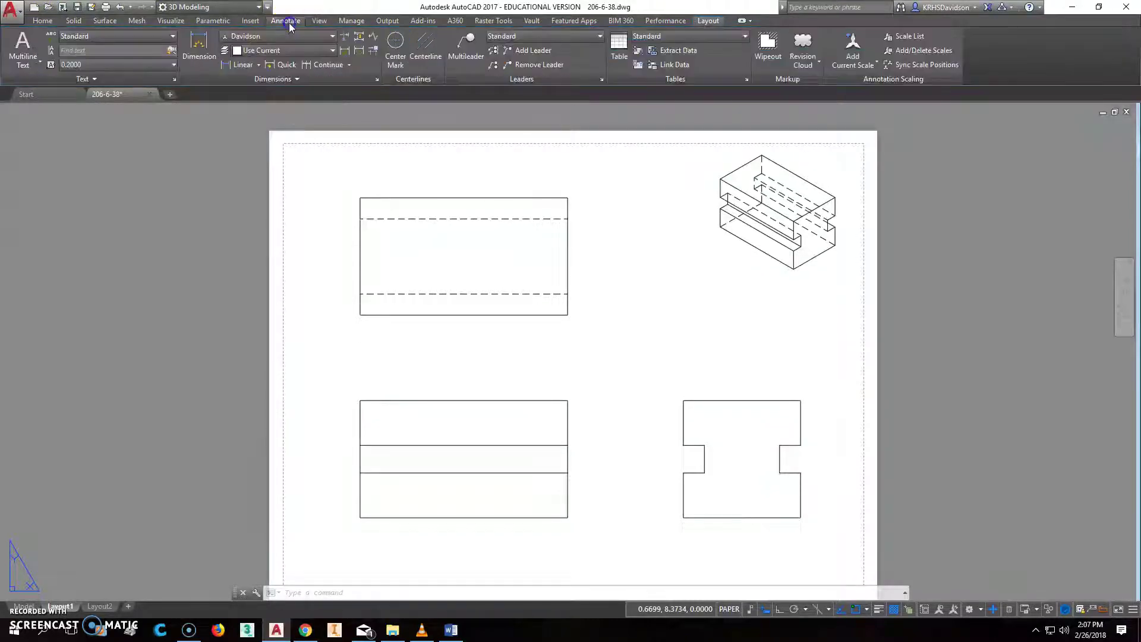
left_click(202, 44)
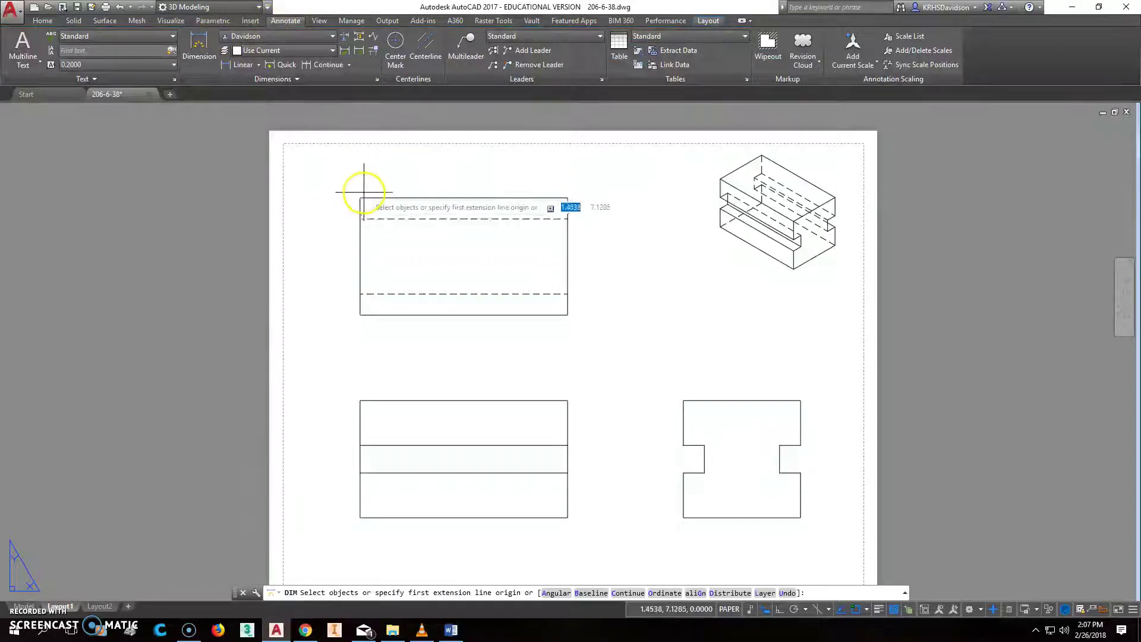
left_click(359, 198)
left_click(568, 198)
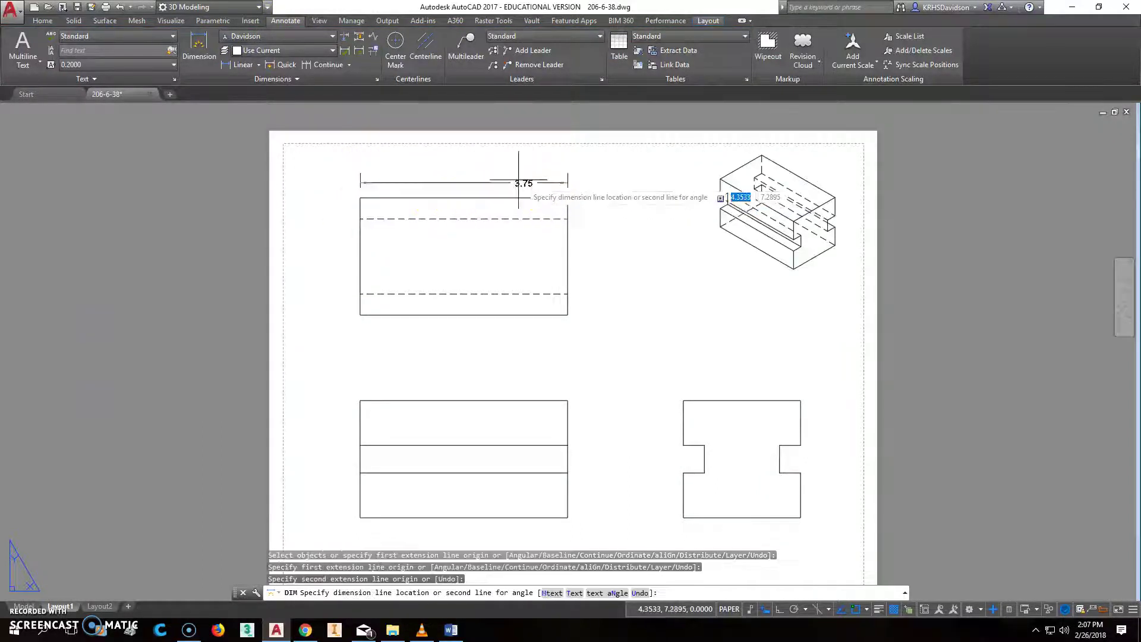
left_click(457, 162)
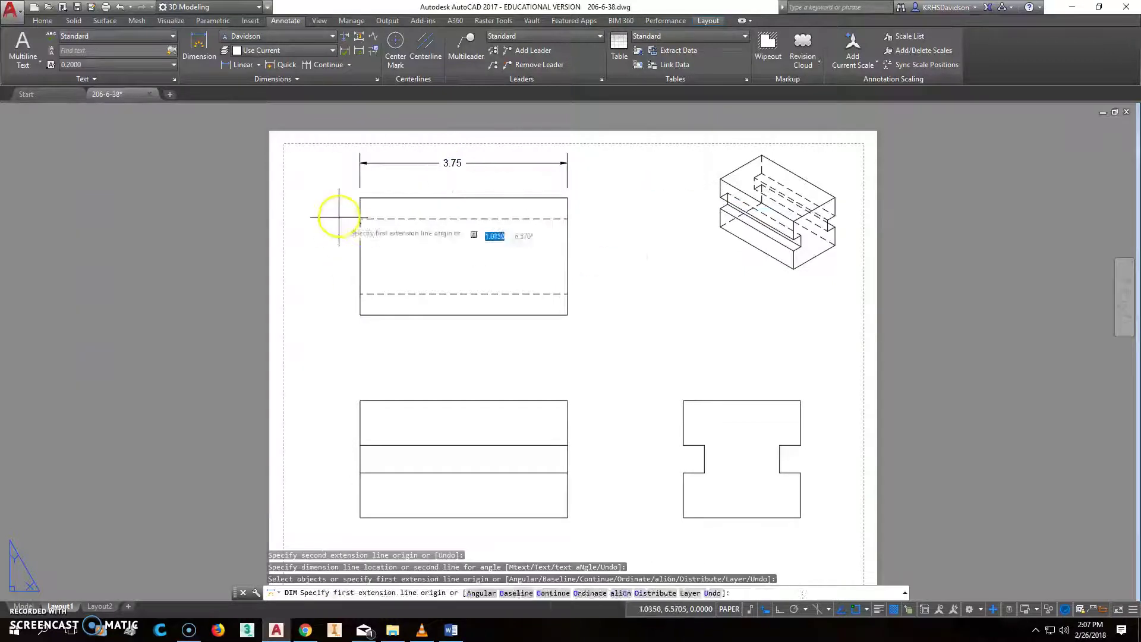
left_click(200, 48)
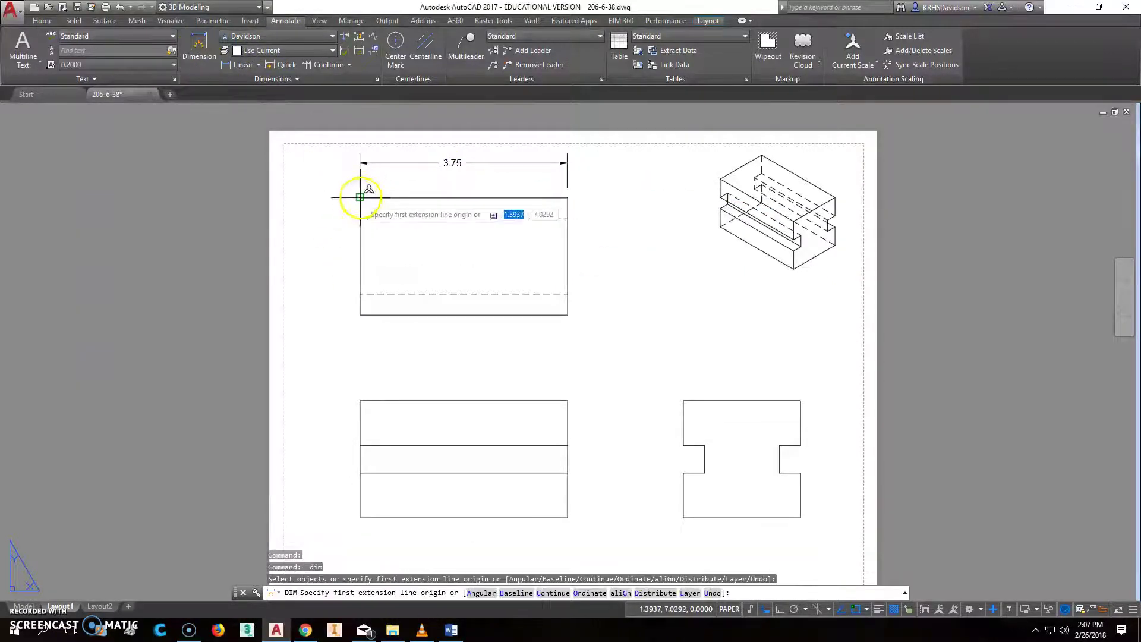
left_click(359, 198)
left_click(360, 315)
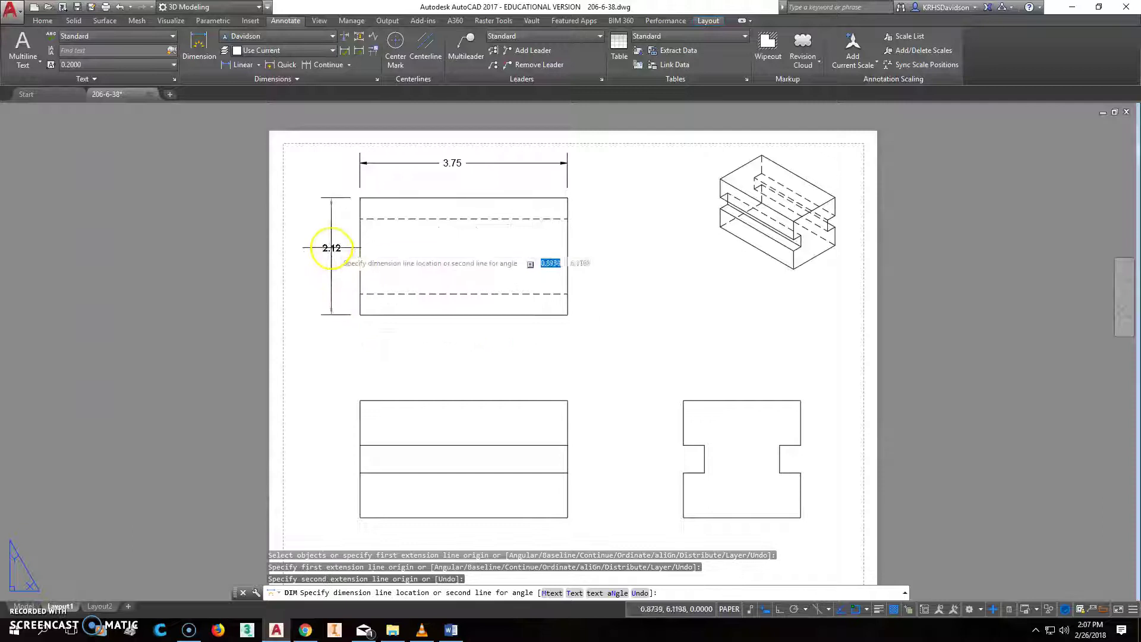
left_click(324, 252)
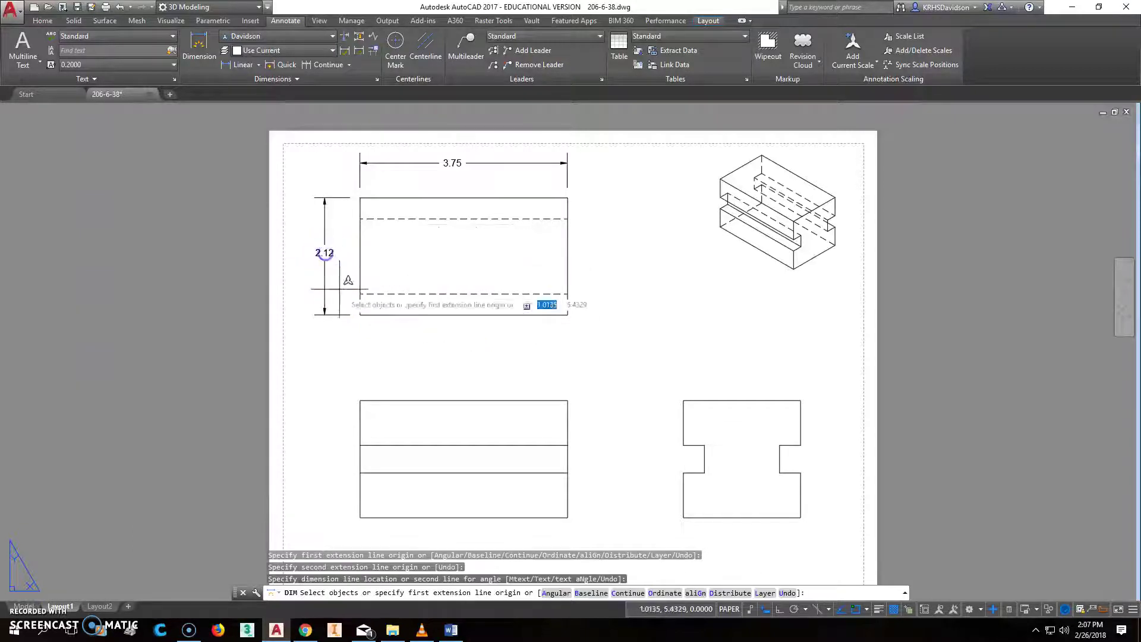
- Add a 2.12 height dimension left of the front view
left_click(200, 48)
left_click(360, 401)
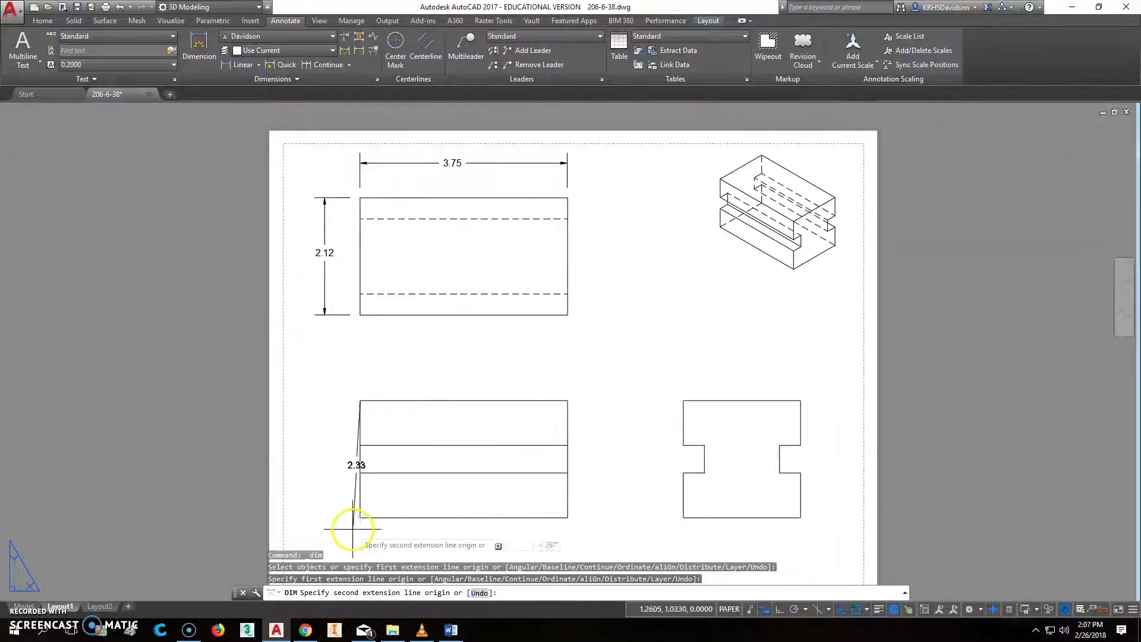
left_click(360, 517)
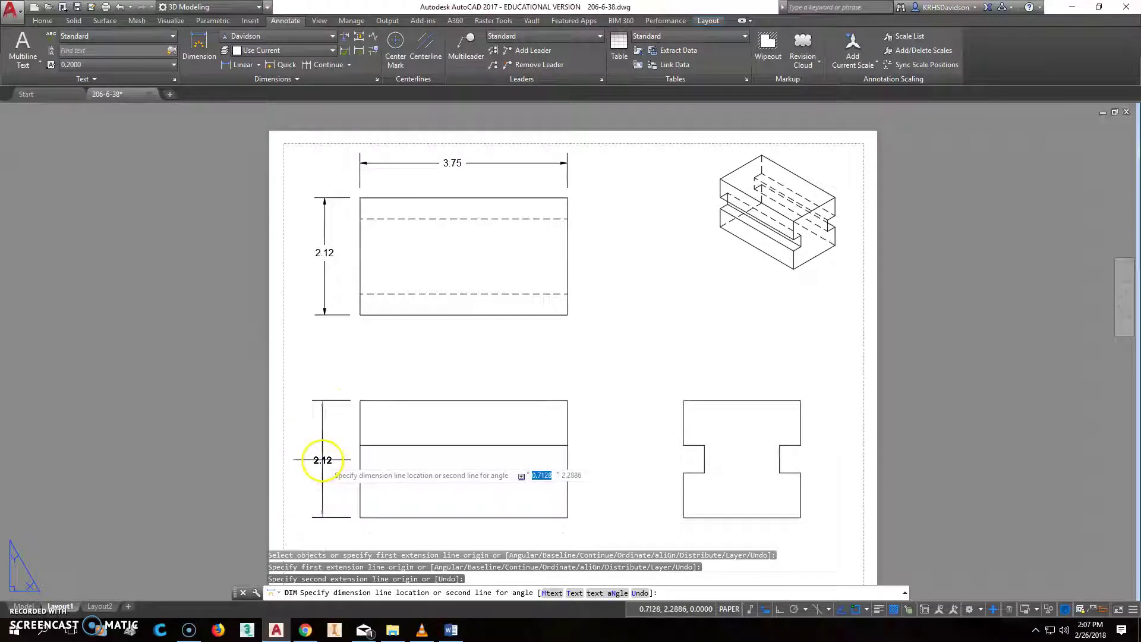
left_click(322, 459)
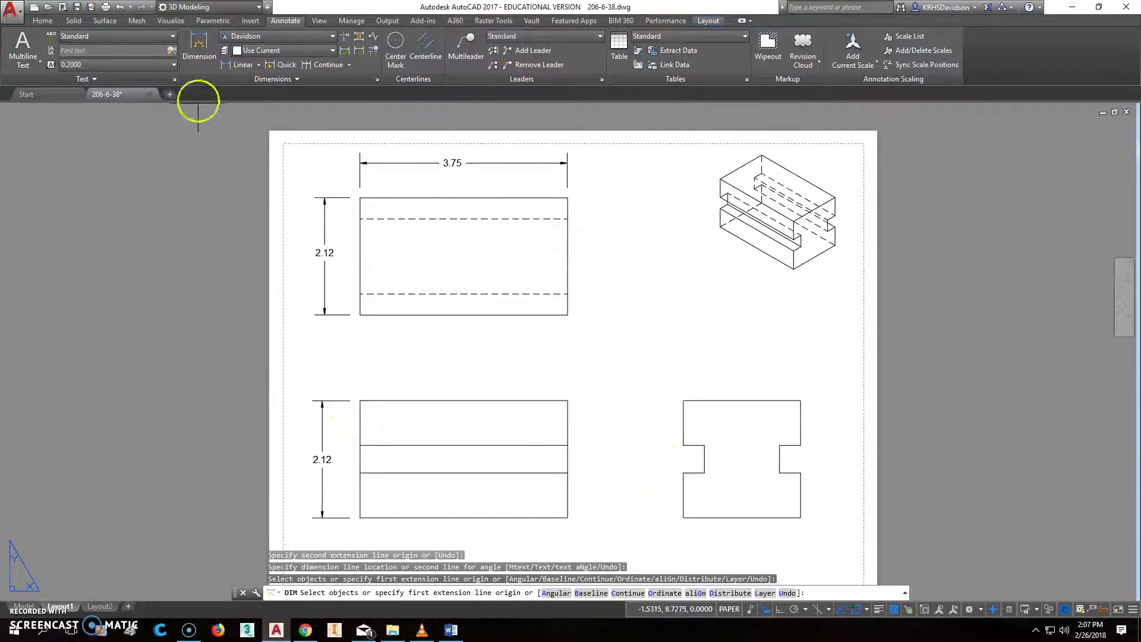
- Add the 0.38 slot-width dimension above the right view
left_click(199, 41)
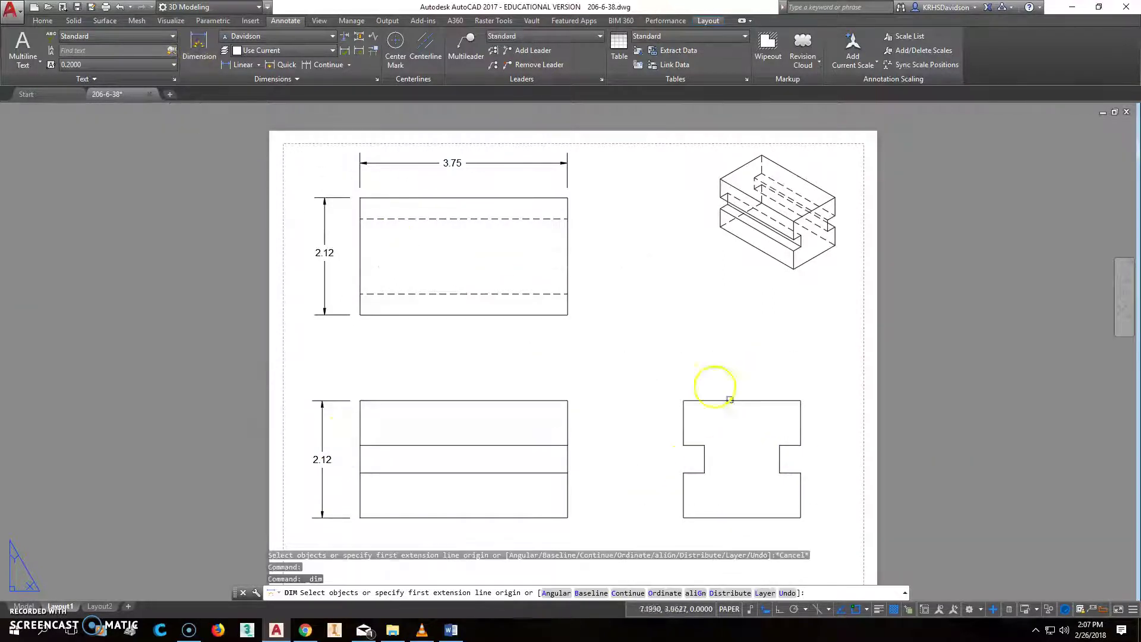
left_click(683, 400)
key("Escape")
key("Escape")
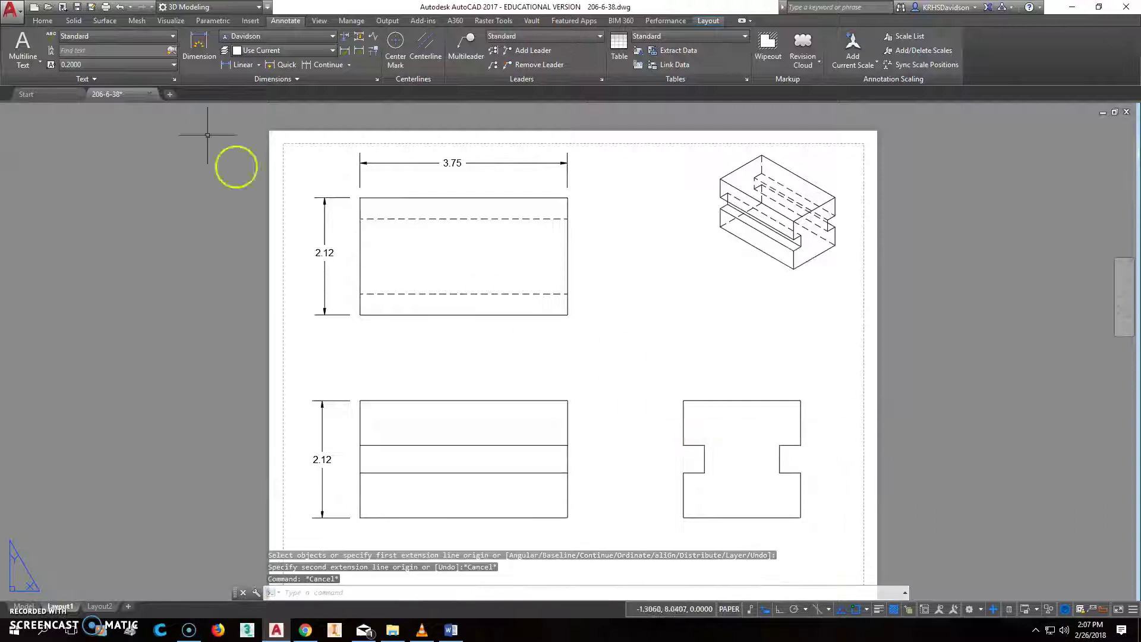
left_click(199, 42)
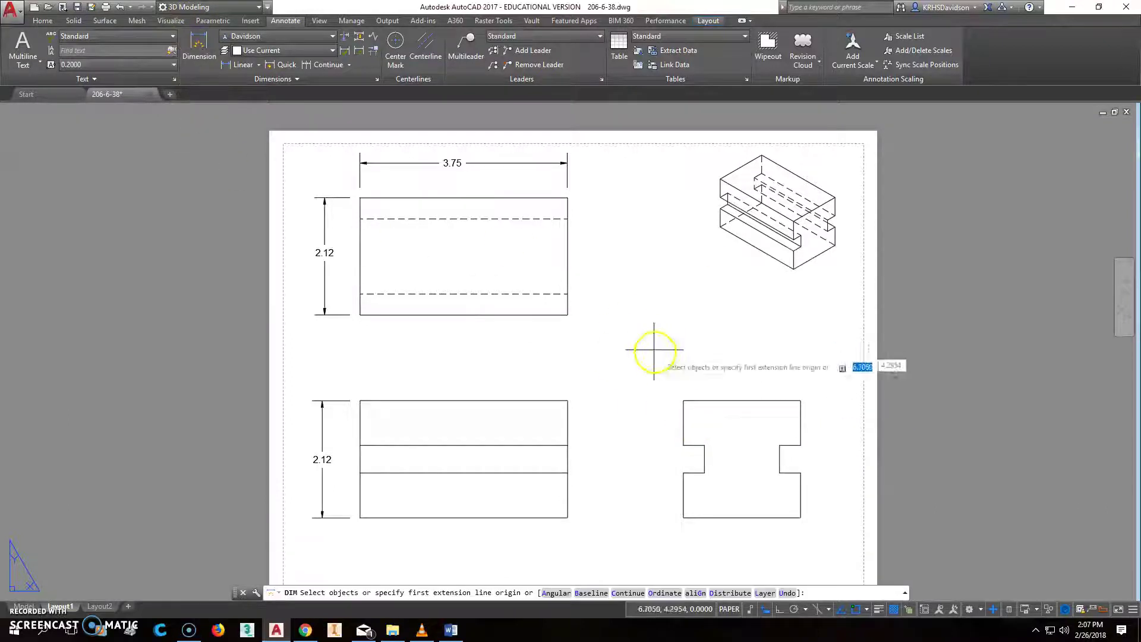
key("Return")
left_click(684, 400)
left_click(705, 446)
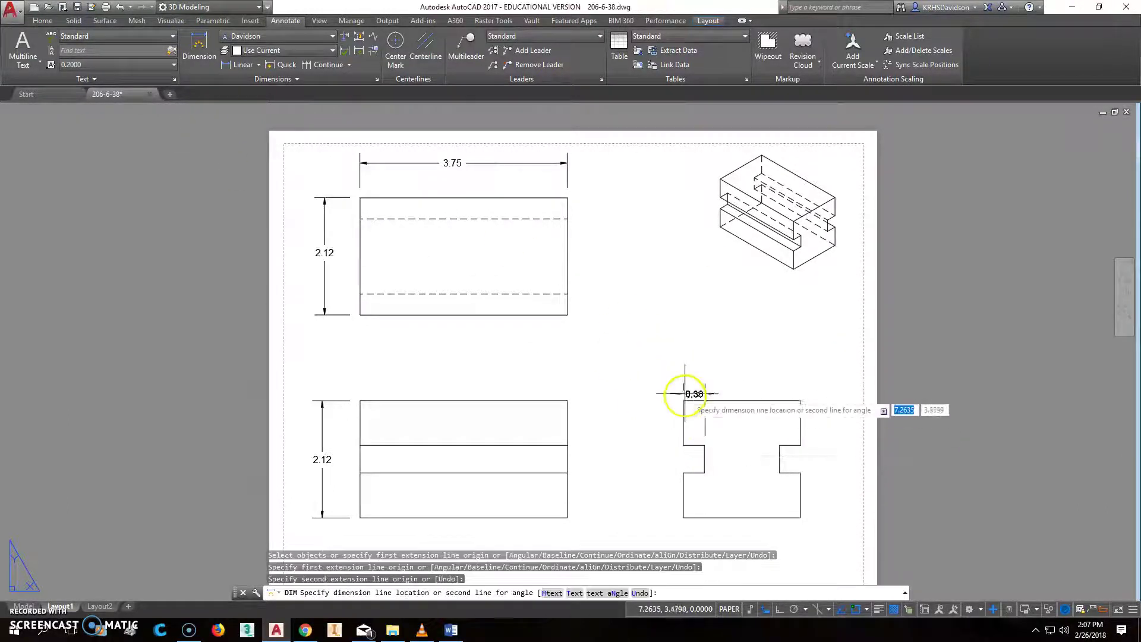
left_click(661, 369)
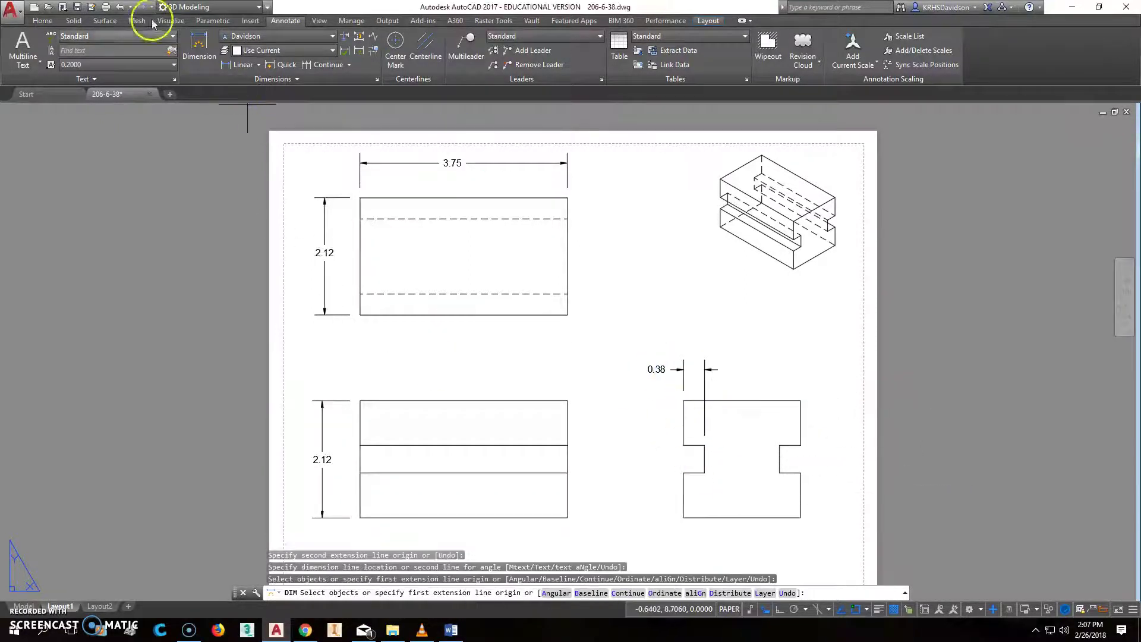
- Add the 0.81 and 0.50 notch height dimensions left of the right view
left_click(199, 43)
key("Return")
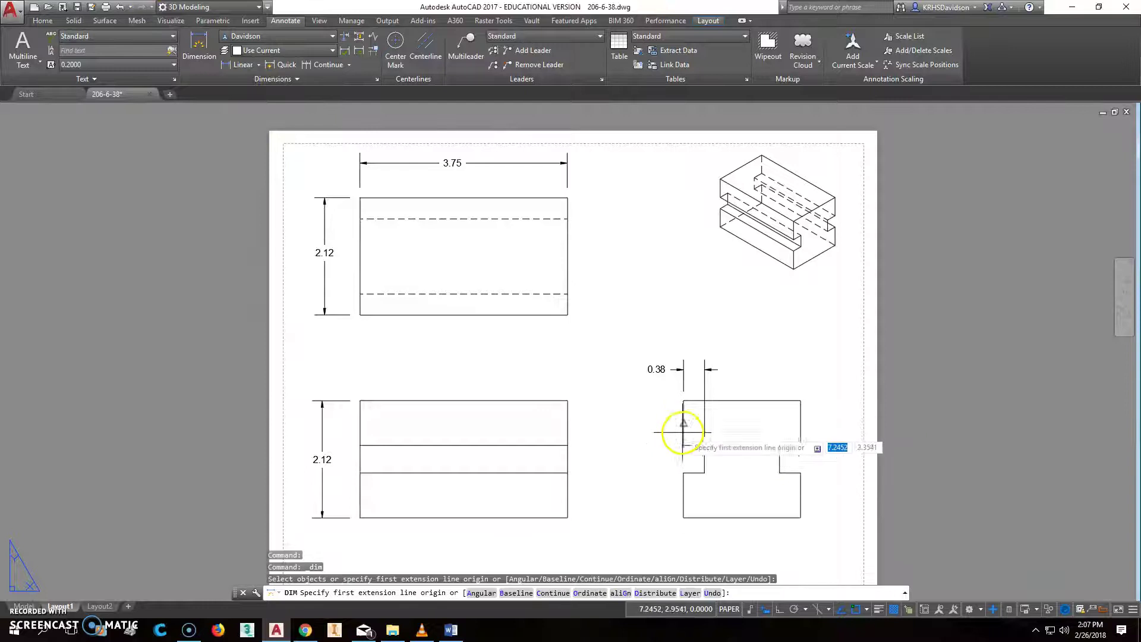
left_click(683, 401)
left_click(684, 446)
left_click(642, 423)
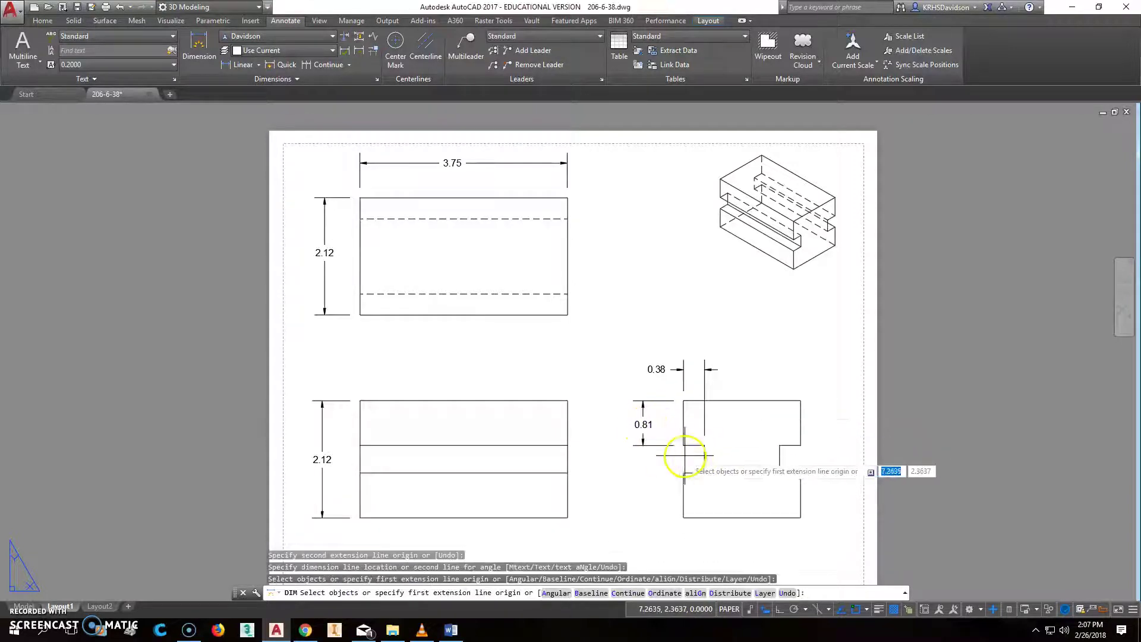
left_click(199, 45)
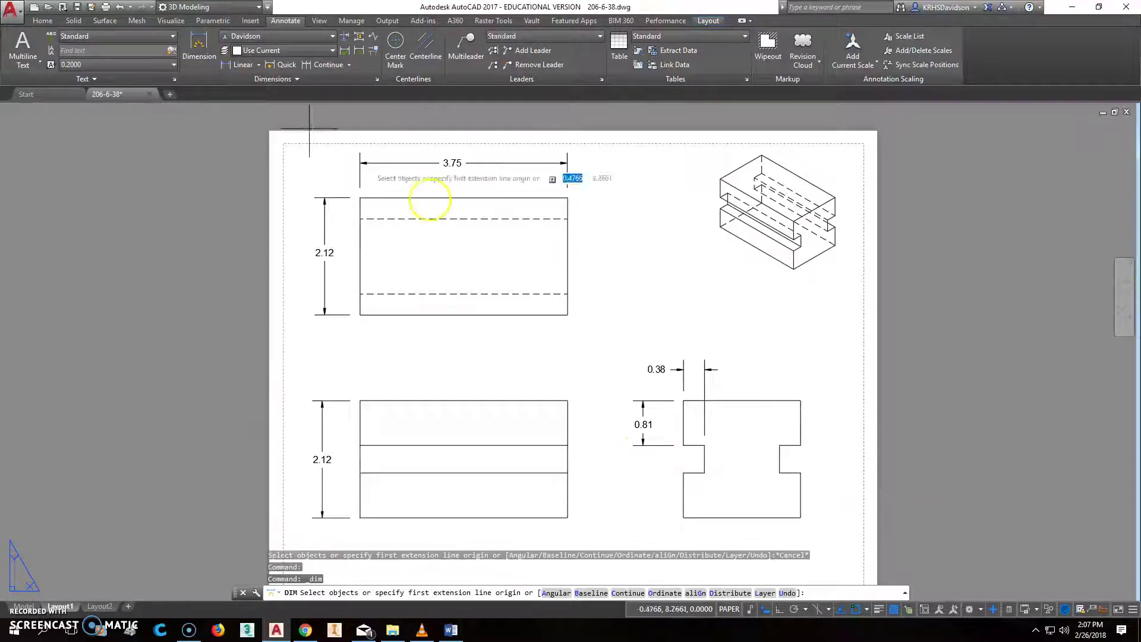
left_click(684, 446)
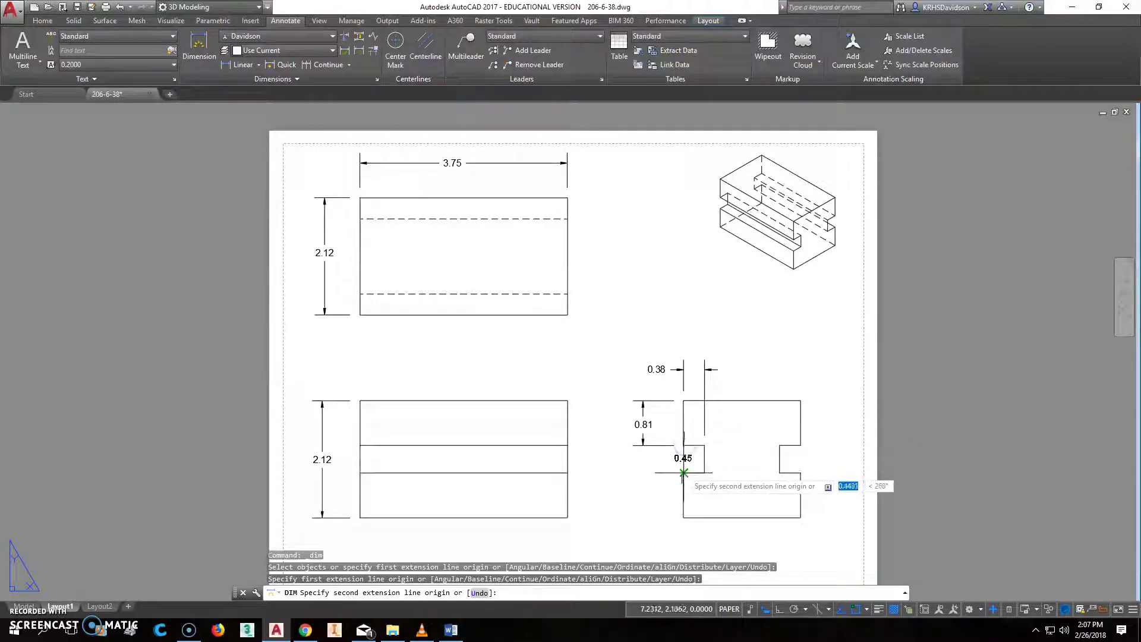
left_click(684, 473)
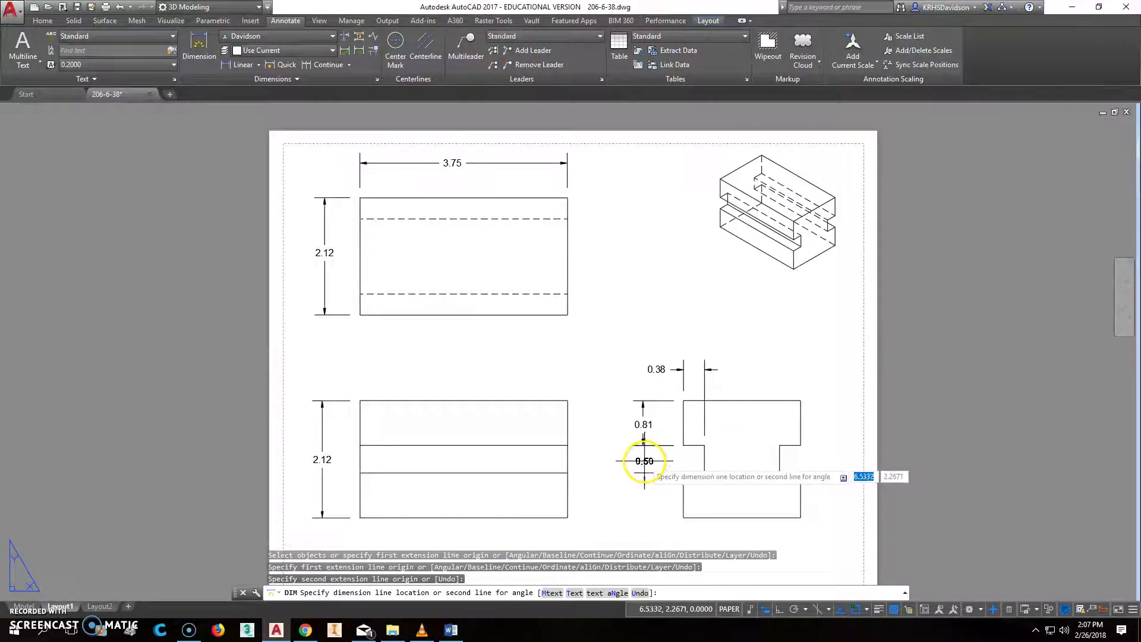
left_click(644, 462)
- Grip-stretch the 0.50 dimension so it lines up beneath the 0.81
scroll(645, 460, "up", 5)
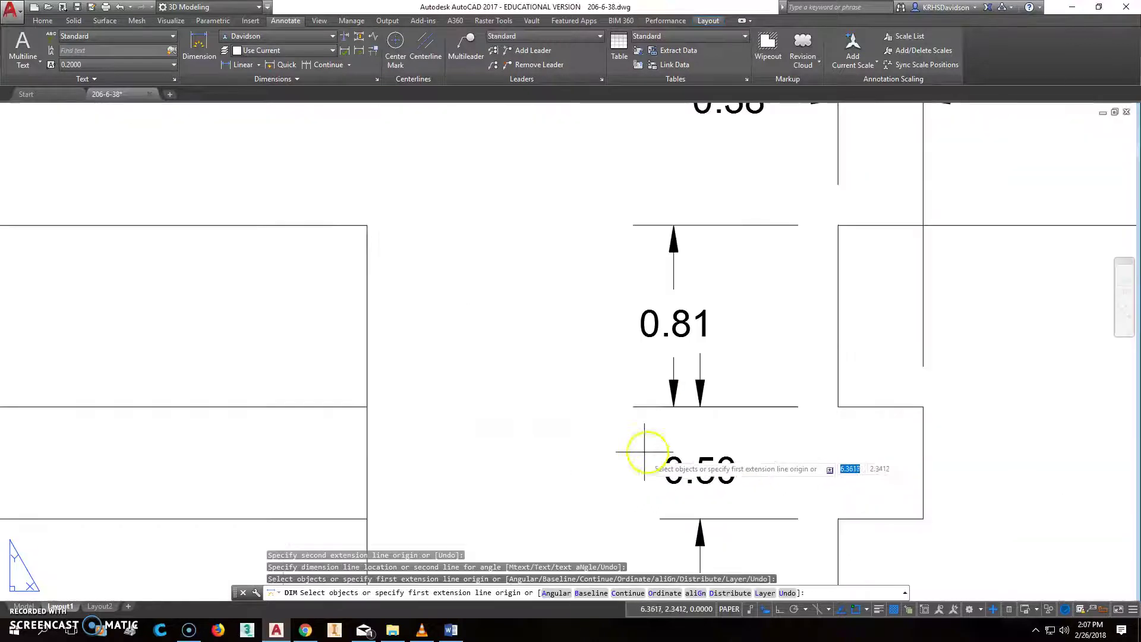
key("Escape")
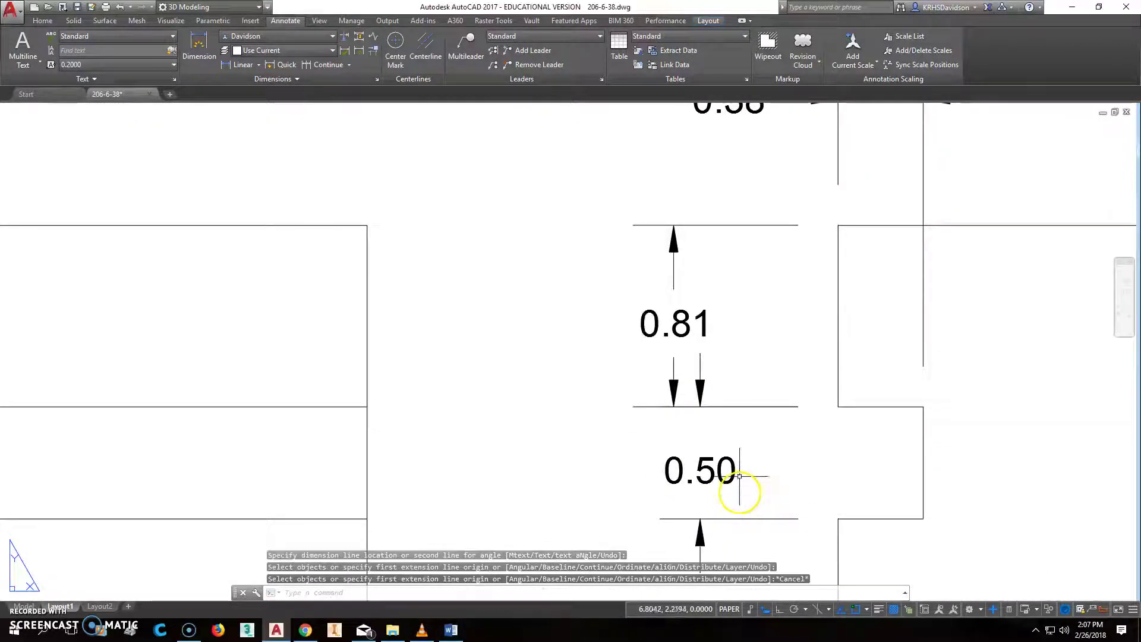
left_click(708, 407)
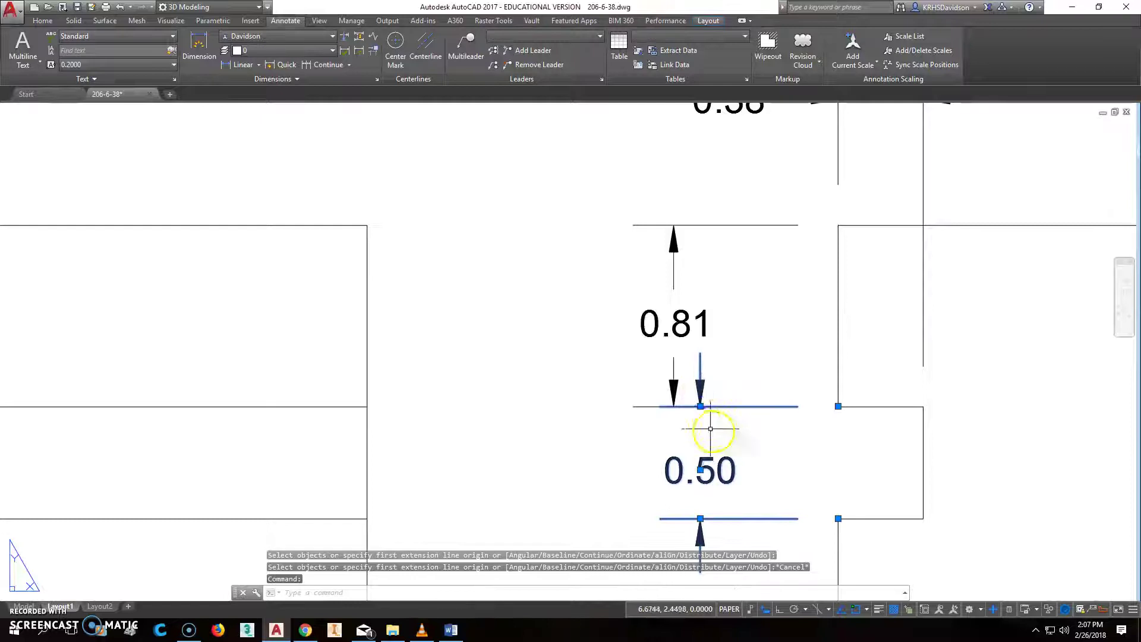
left_click(700, 406)
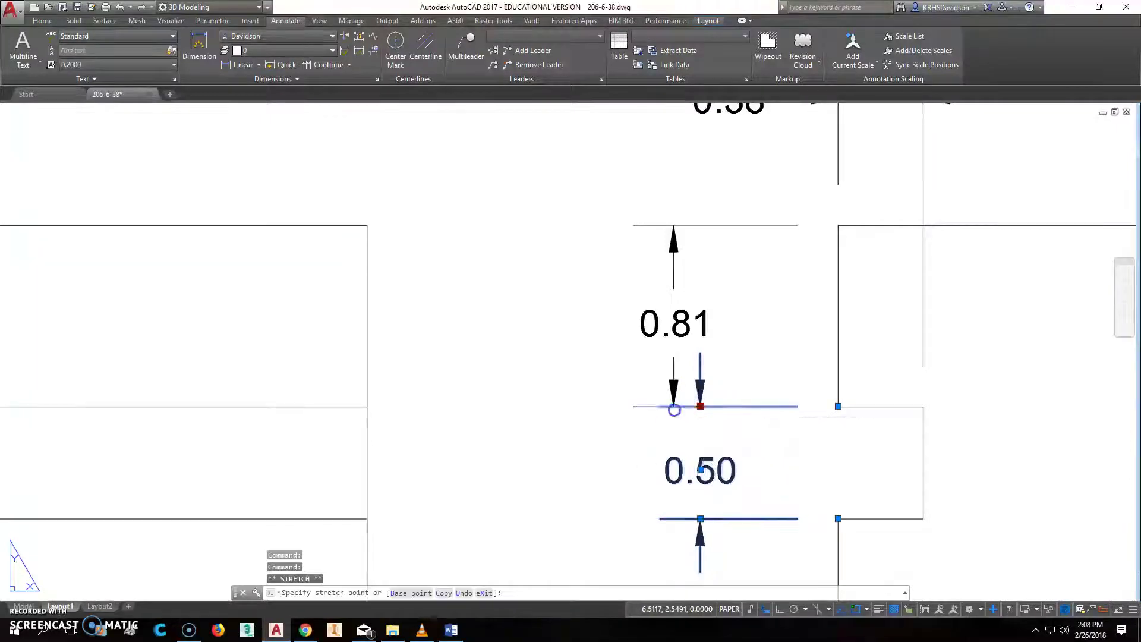
key("Escape")
key("Escape")
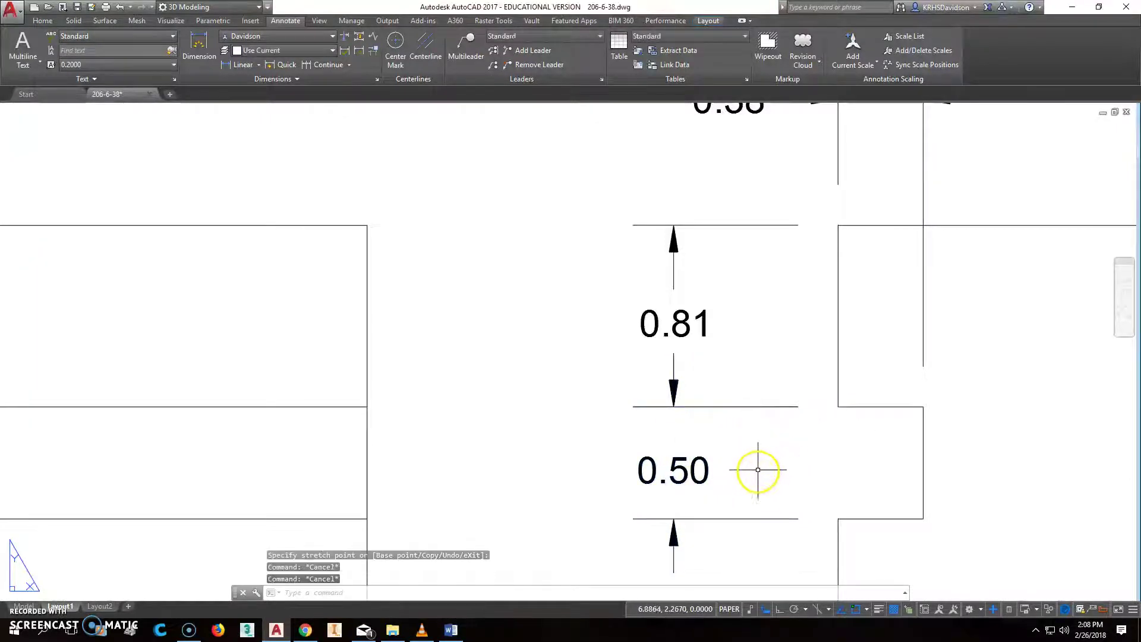
- Zoom out to show the whole layout sheet and save drawing 206-6-38
scroll(758, 470, "down", 5)
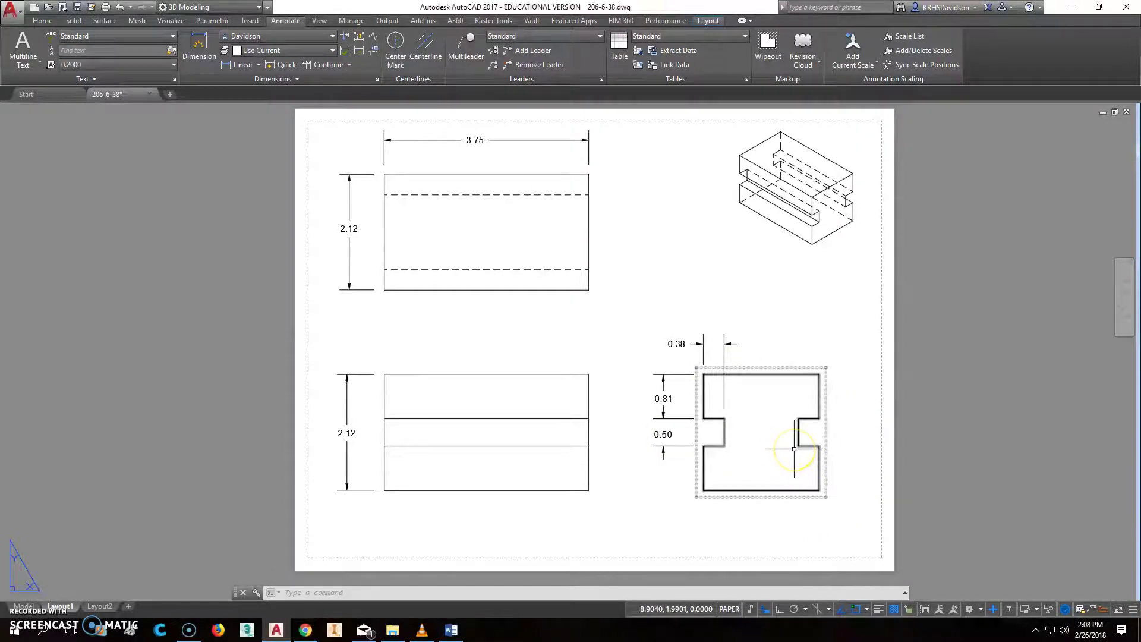
left_click(730, 416)
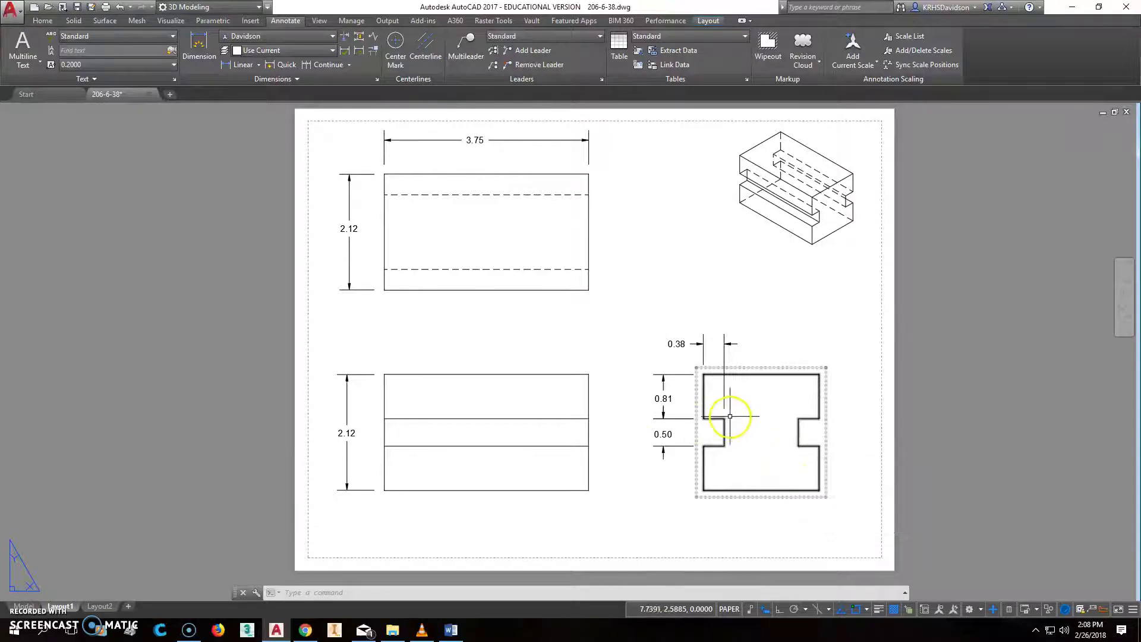
left_click(764, 431)
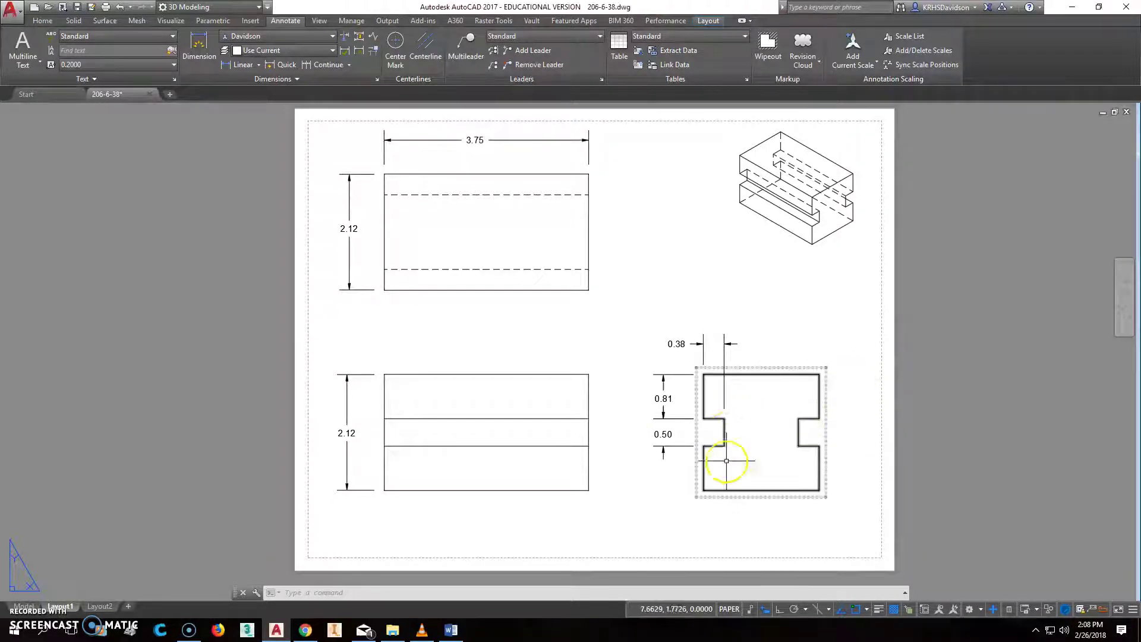
key("Escape")
middle_click_drag(645, 451, 657, 471)
left_click(728, 457)
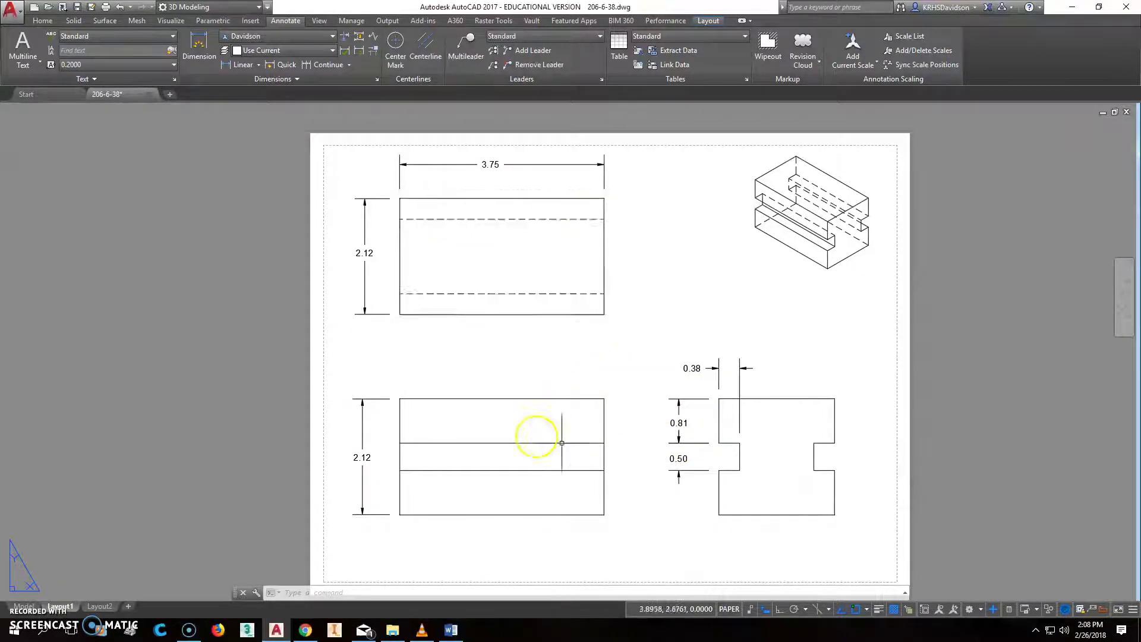
middle_click_drag(650, 321, 632, 331)
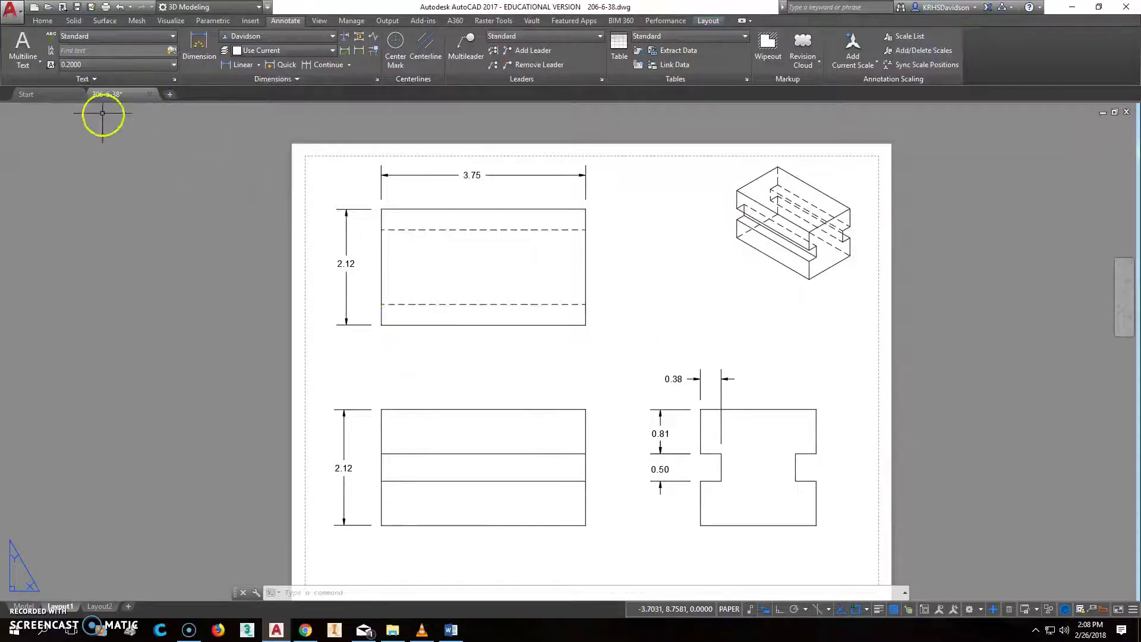
left_click(79, 8)
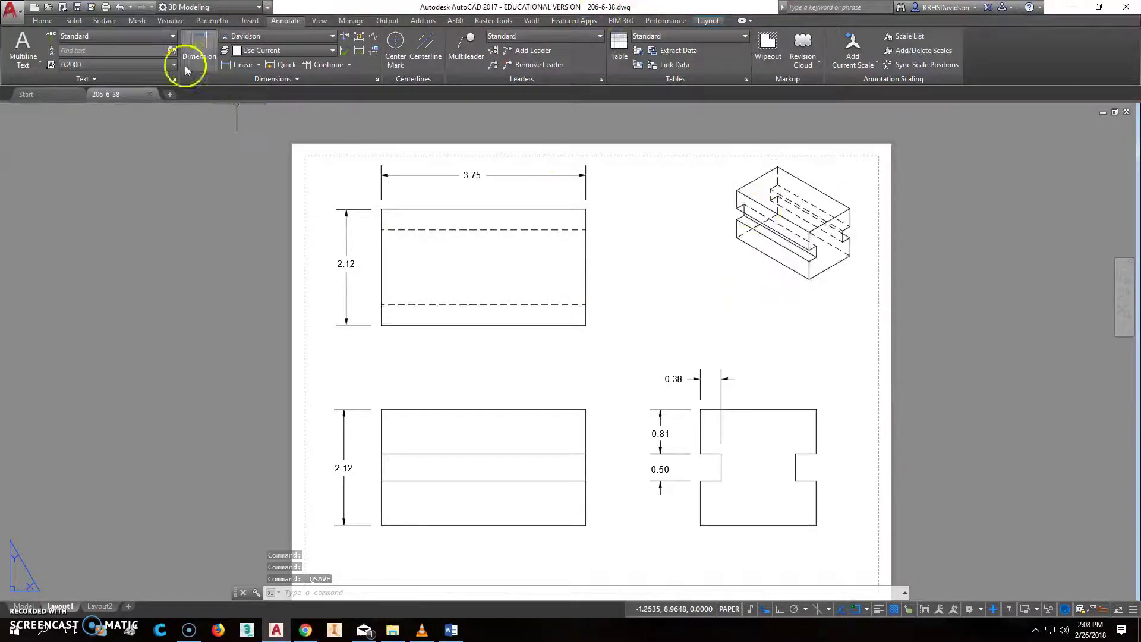
- Plot Layout1 with DWG To PDF.pc3, Extents, centred, after checking the preview
left_click(106, 8)
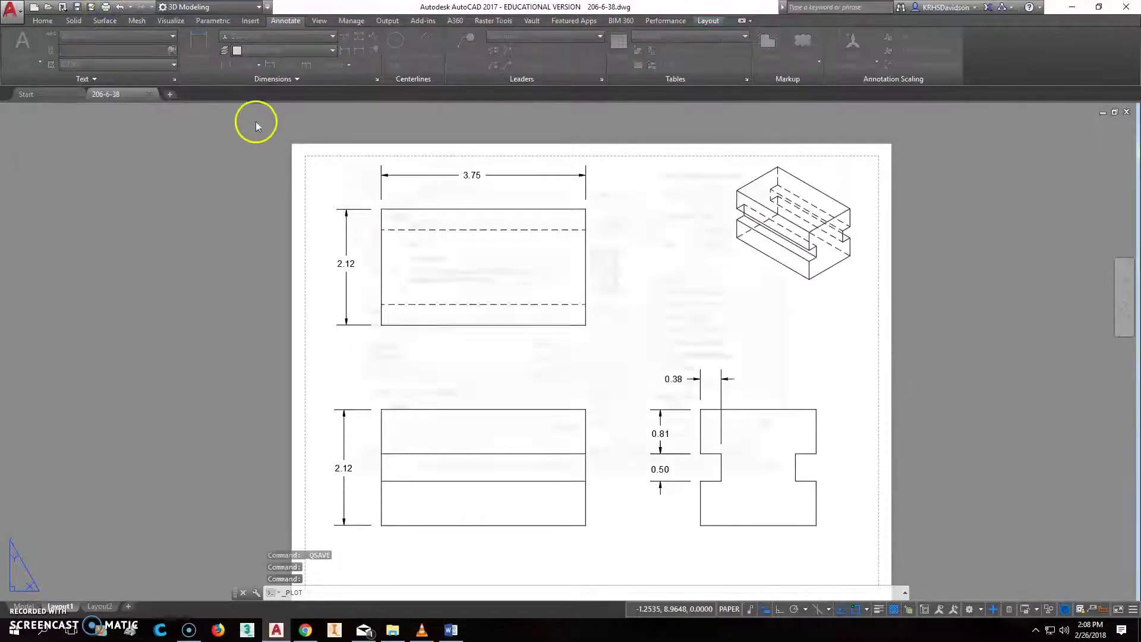
left_click(520, 232)
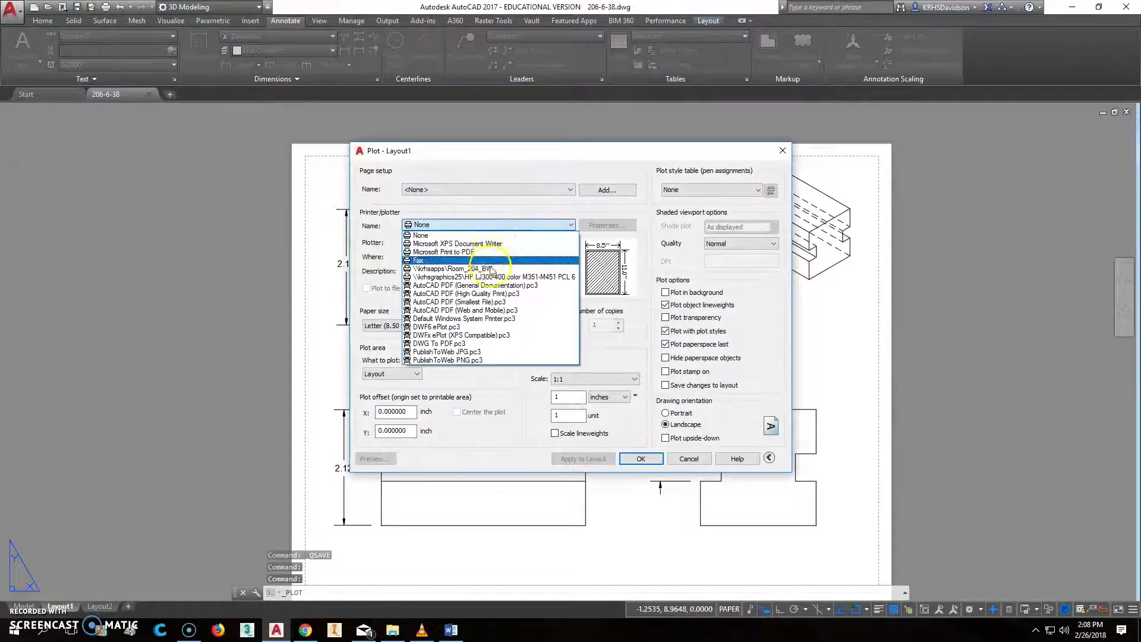
left_click(466, 345)
left_click(418, 374)
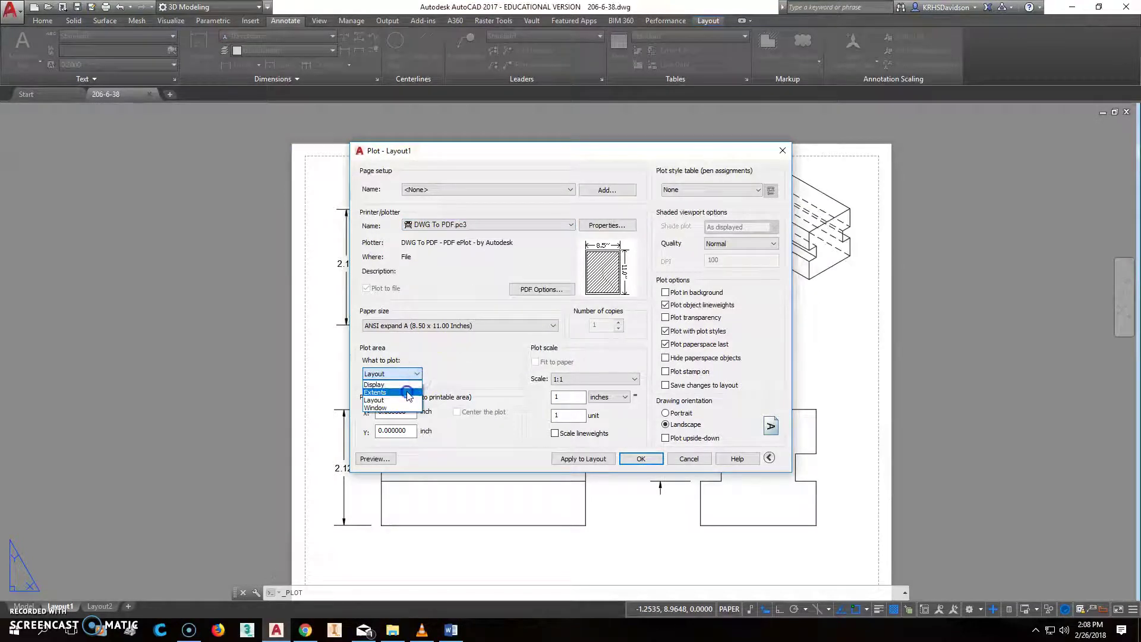
left_click(407, 395)
left_click(457, 412)
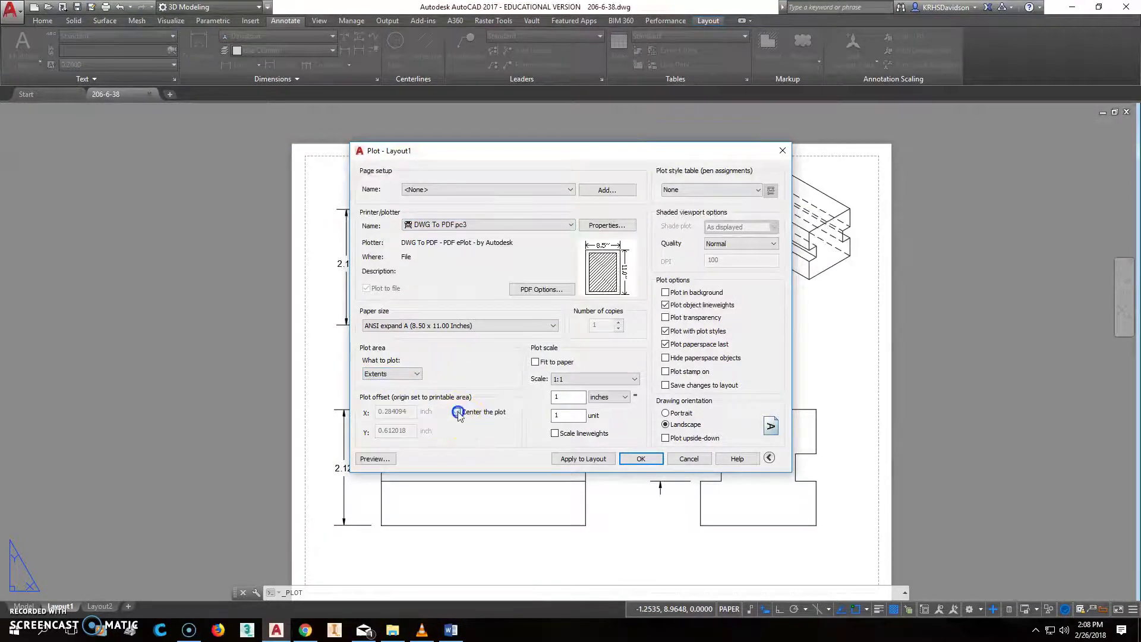
left_click(374, 459)
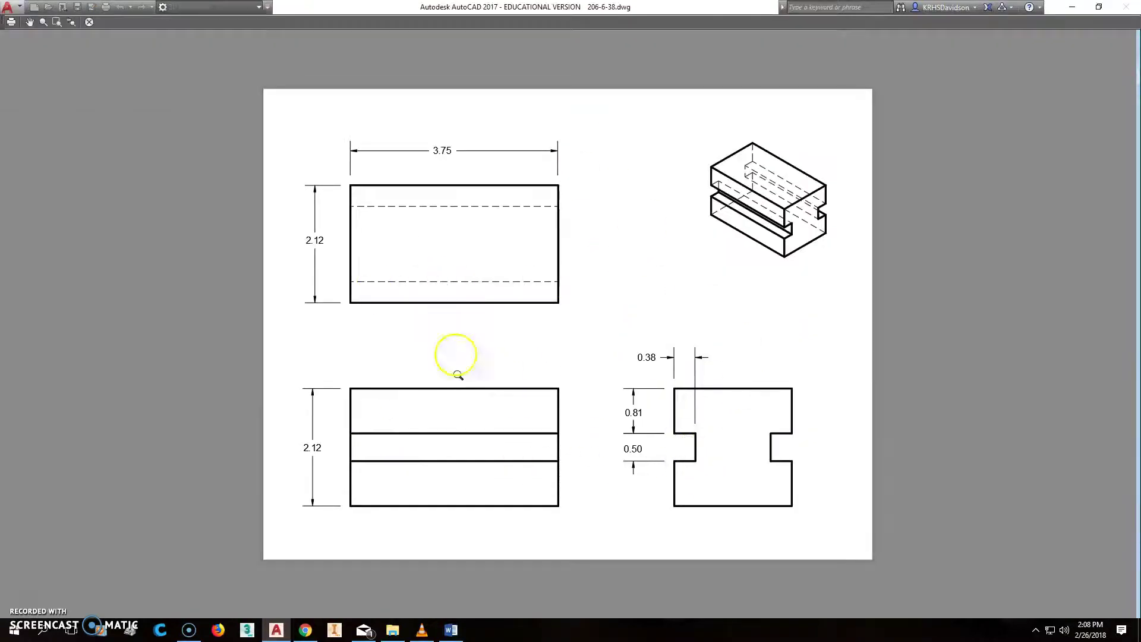
right_click(629, 245)
left_click(650, 267)
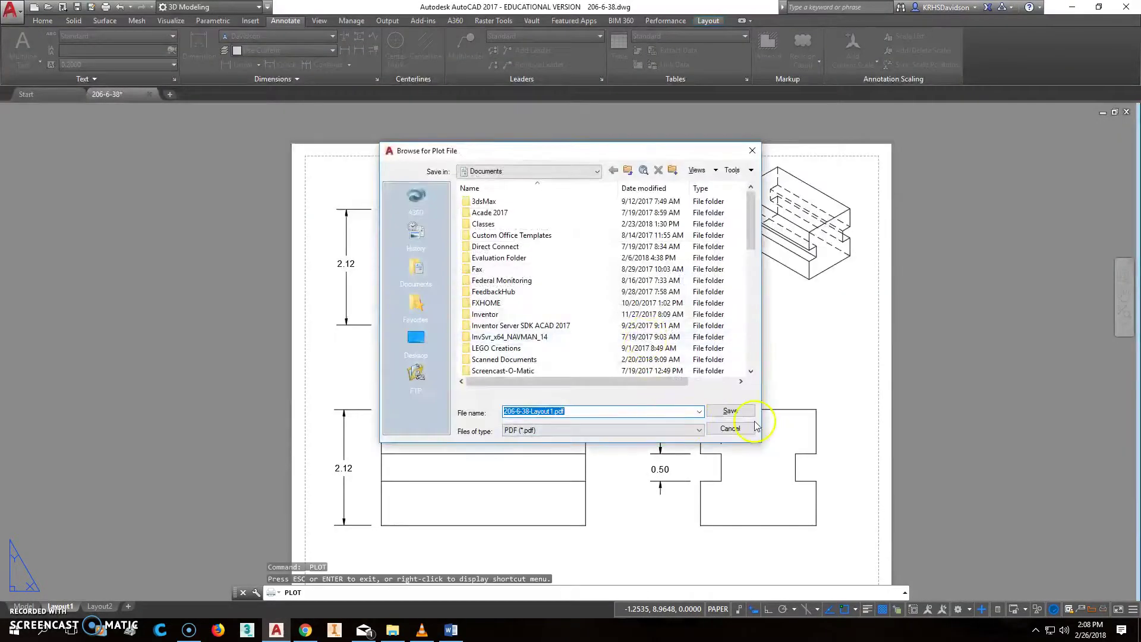
- Save 206-6-38-Layout1.pdf to Documents, review it in Acrobat Reader, then close the reader
left_click_drag(750, 202, 762, 276)
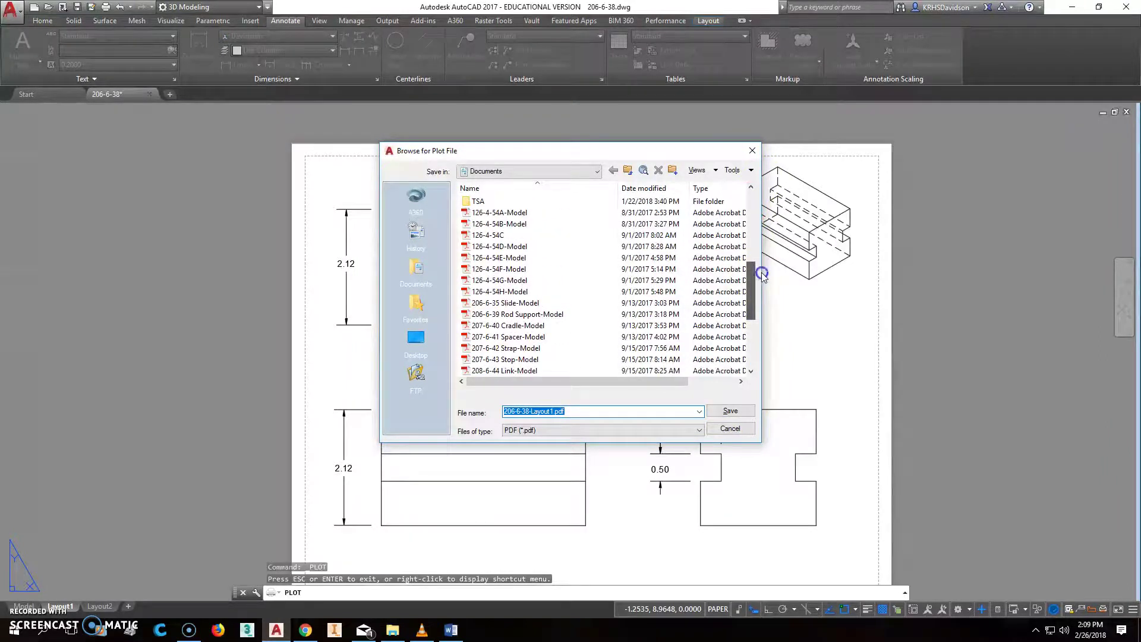
left_click(733, 415)
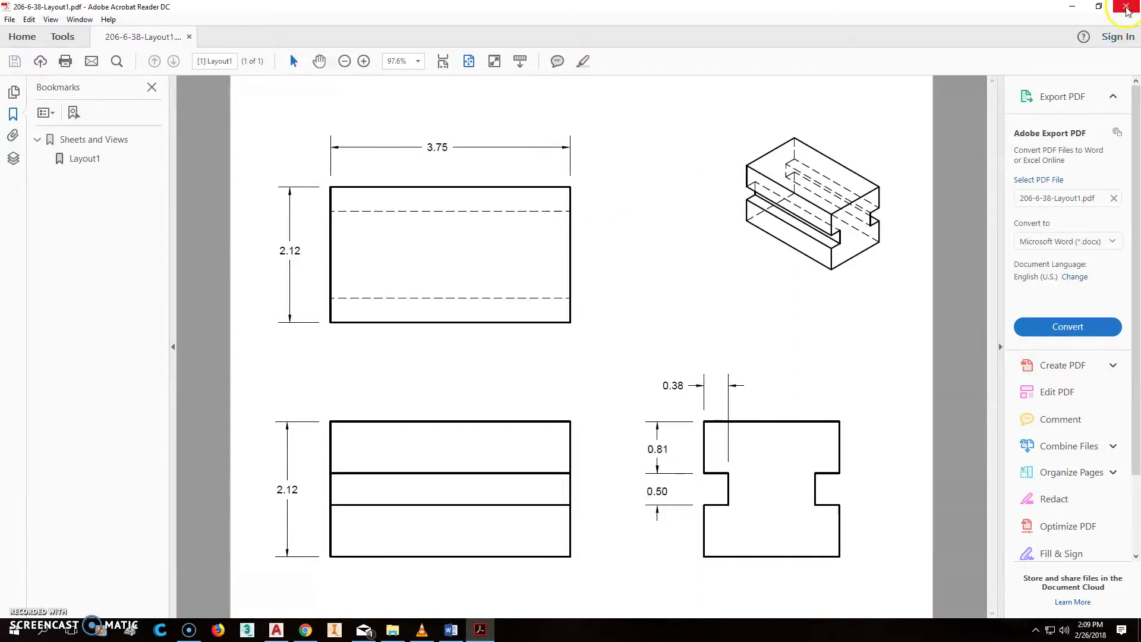
left_click(1128, 8)
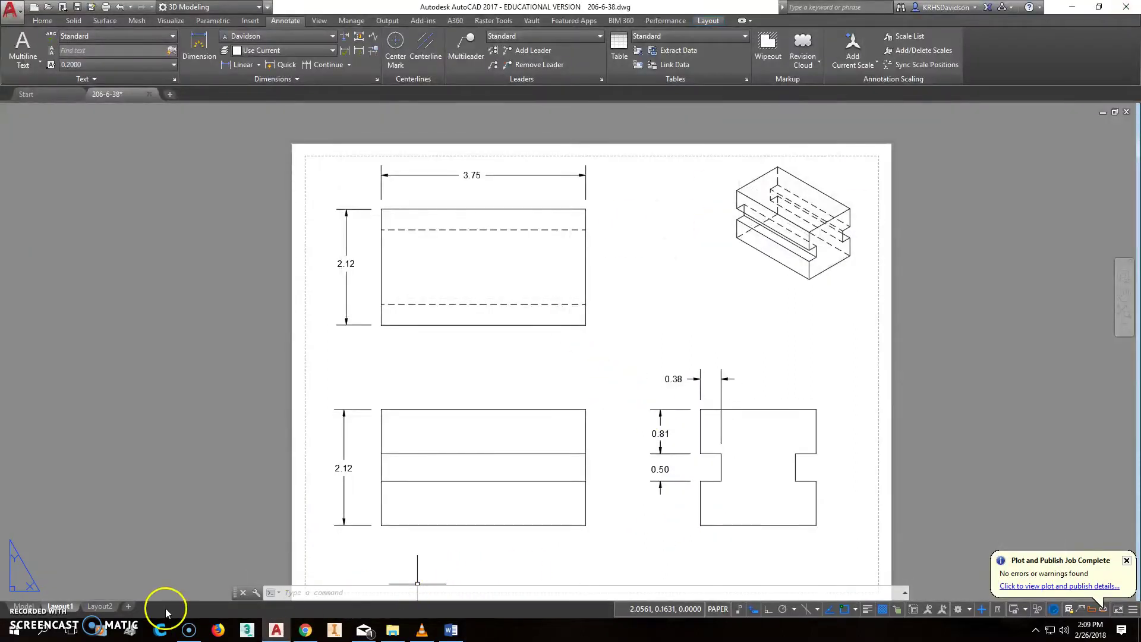